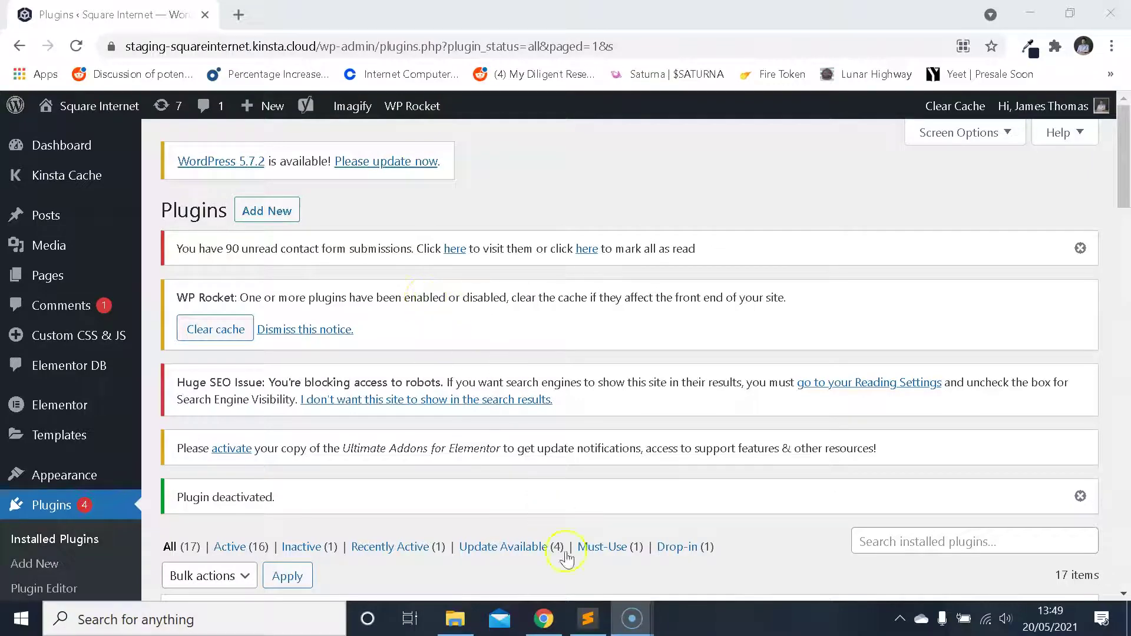
# - Open a new private incognito window from Chrome's menu
pyautogui.click(1111, 46)
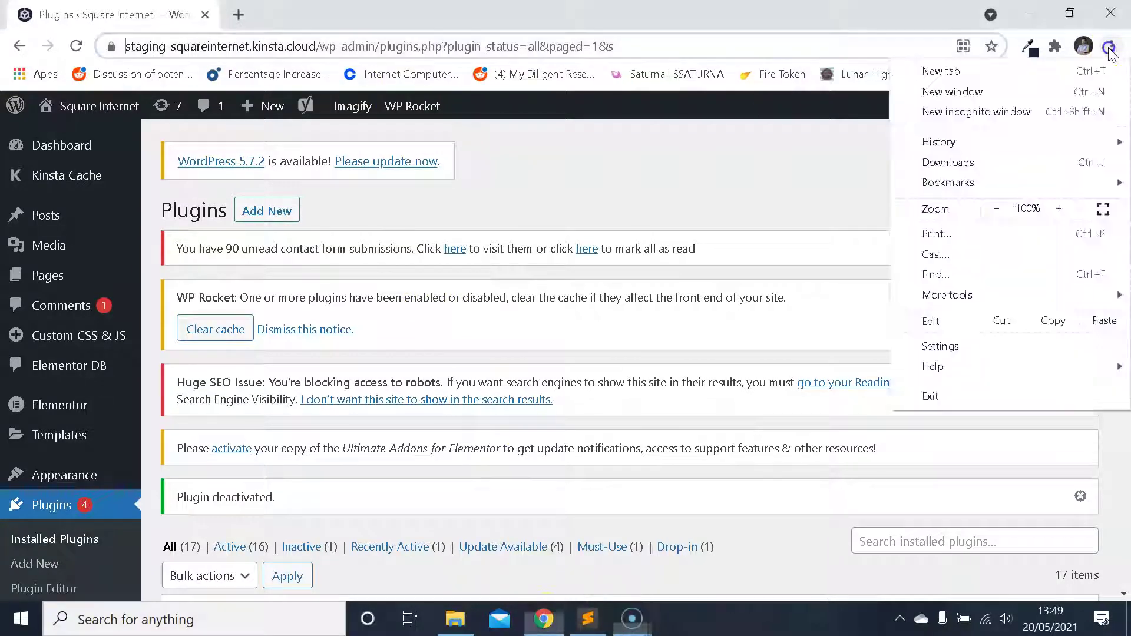
pyautogui.click(604, 194)
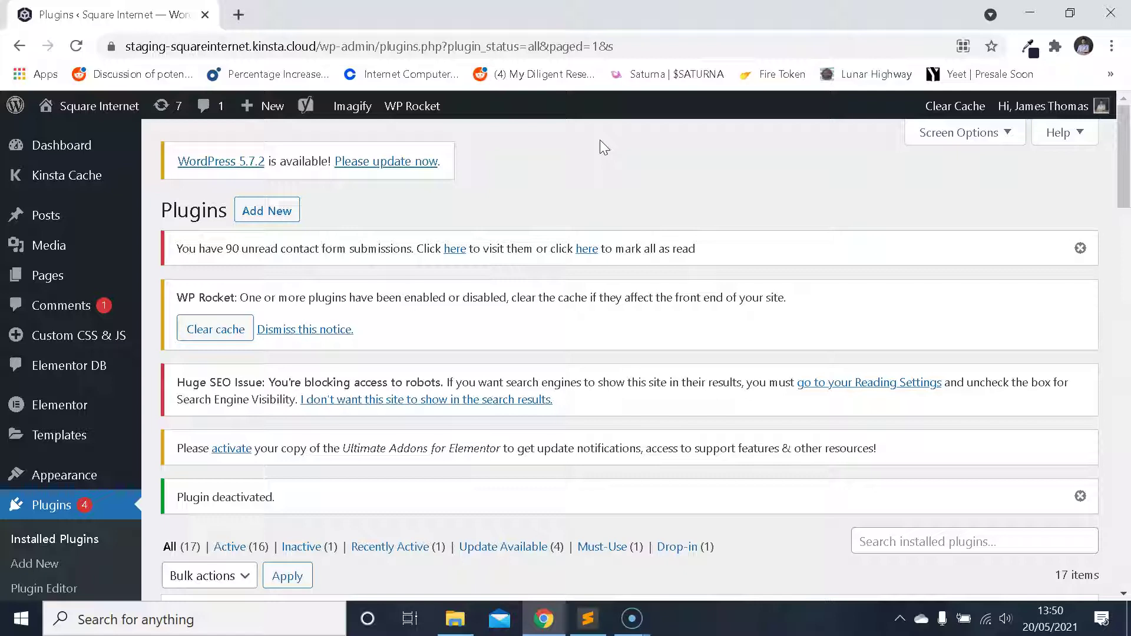
pyautogui.click(634, 512)
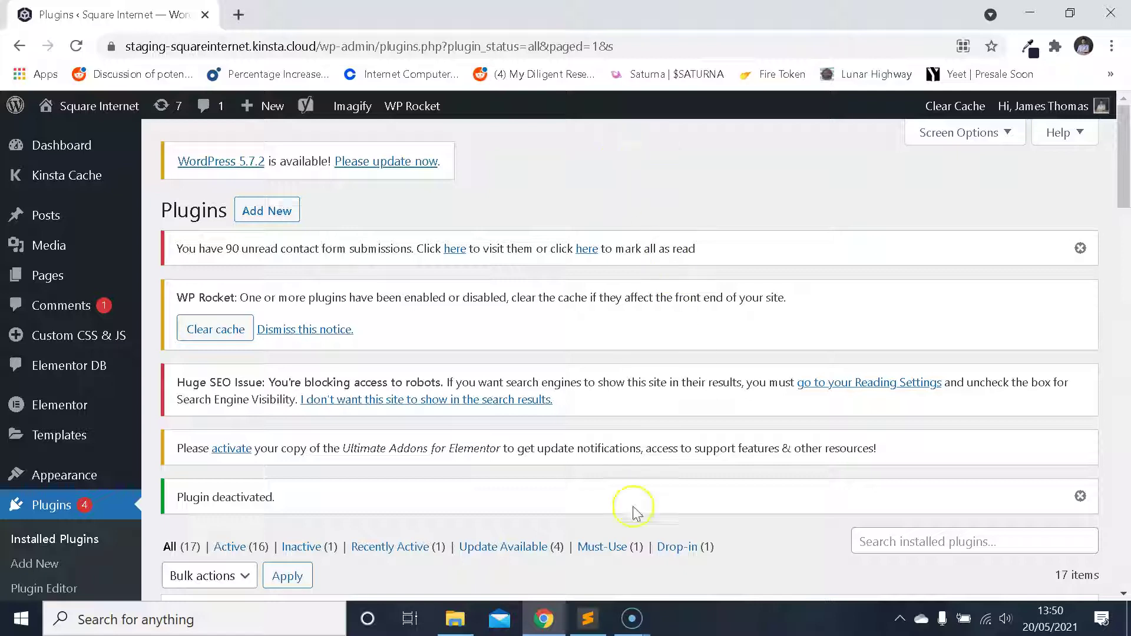
pyautogui.click(1111, 46)
pyautogui.click(1022, 111)
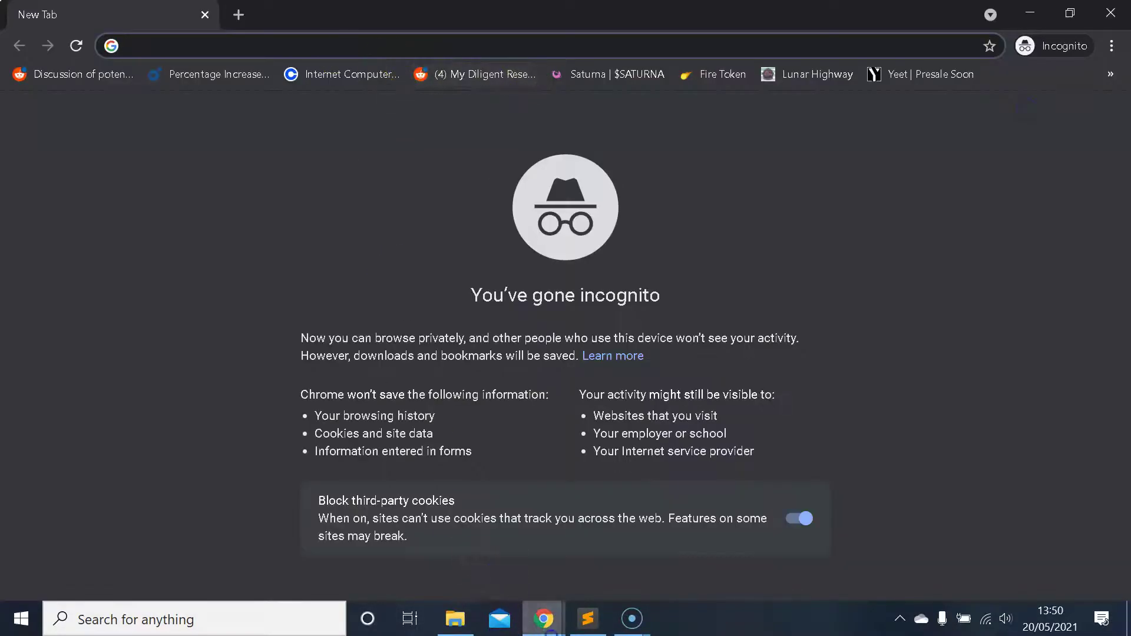
# - Copy the site's address from the Plugins window and load its wp-admin page in the incognito tab
pyautogui.moveTo(543, 618)
pyautogui.click(475, 545)
pyautogui.click(318, 46)
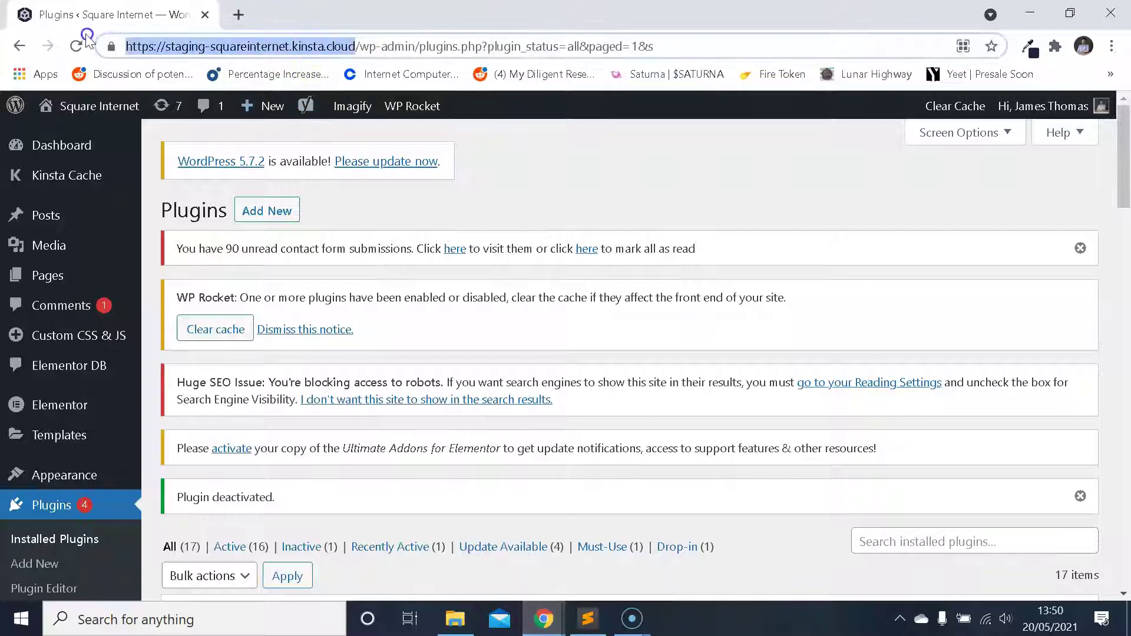
pyautogui.click(642, 568)
pyautogui.write('https://staging-squareinternet.kinsta.cloud/')
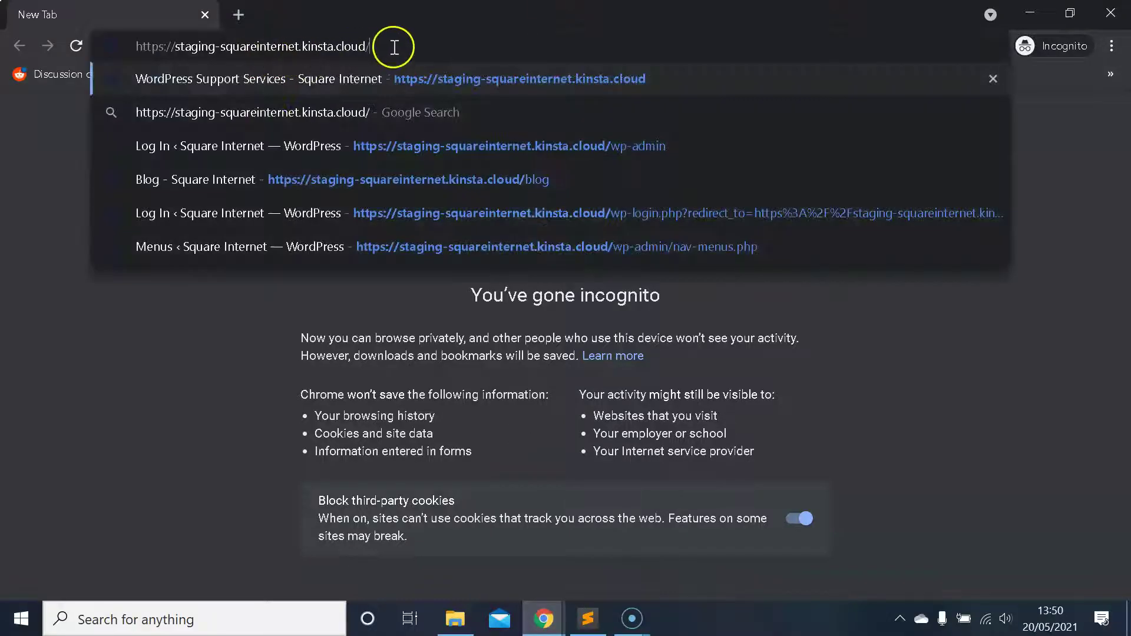
pyautogui.write('wp-admin')
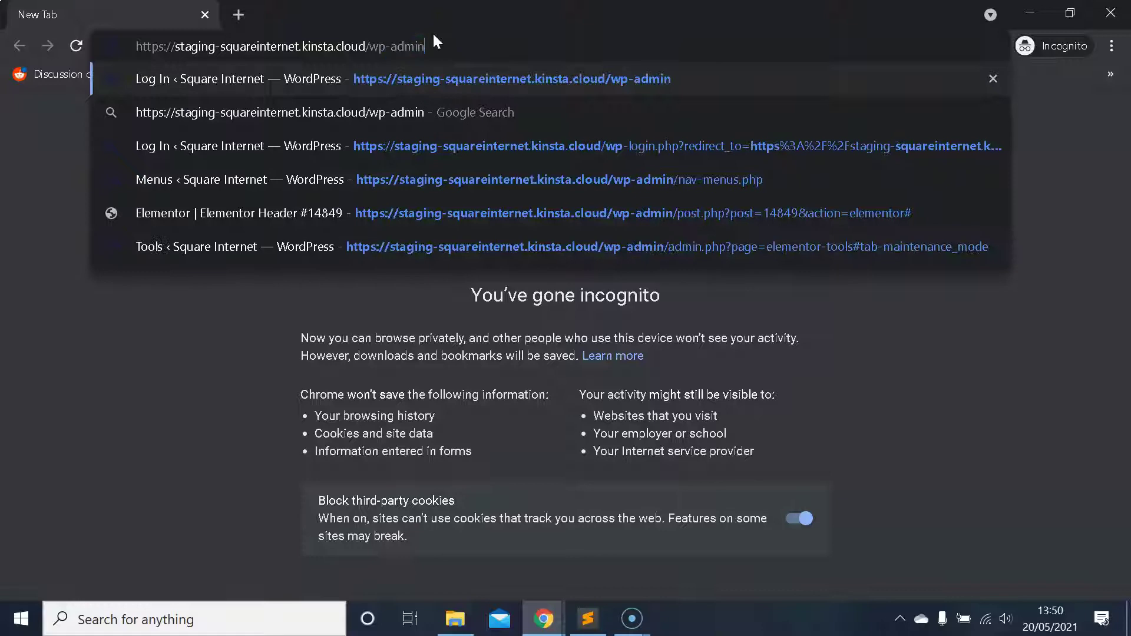
pyautogui.press('Return')
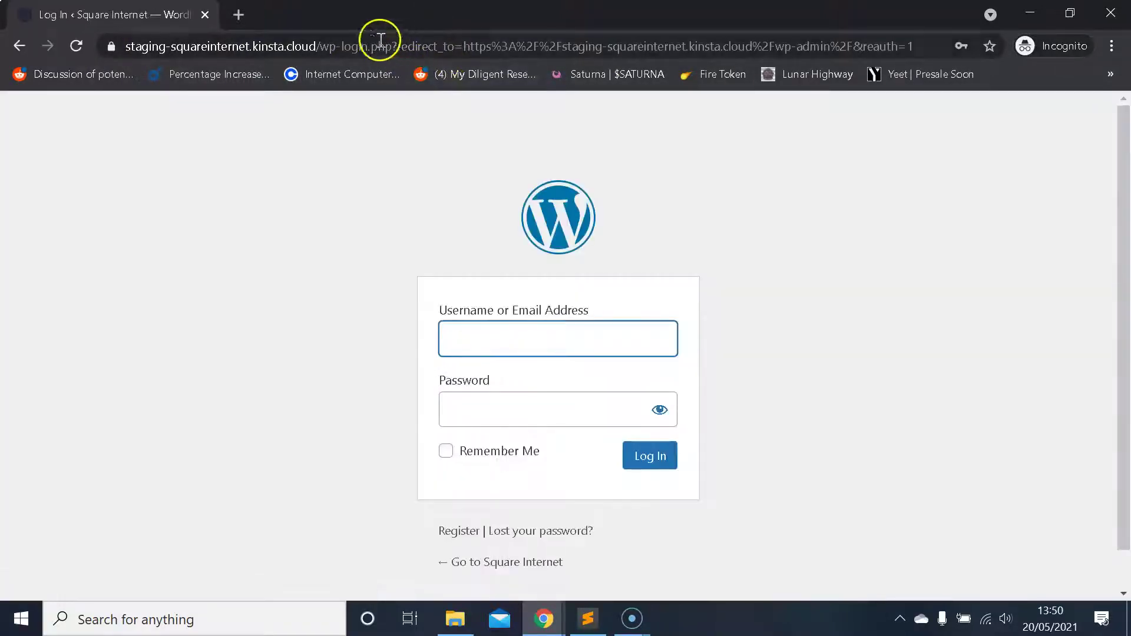
# - Change the incognito address path to /wp-login.php and load the standard login page
pyautogui.click(380, 40)
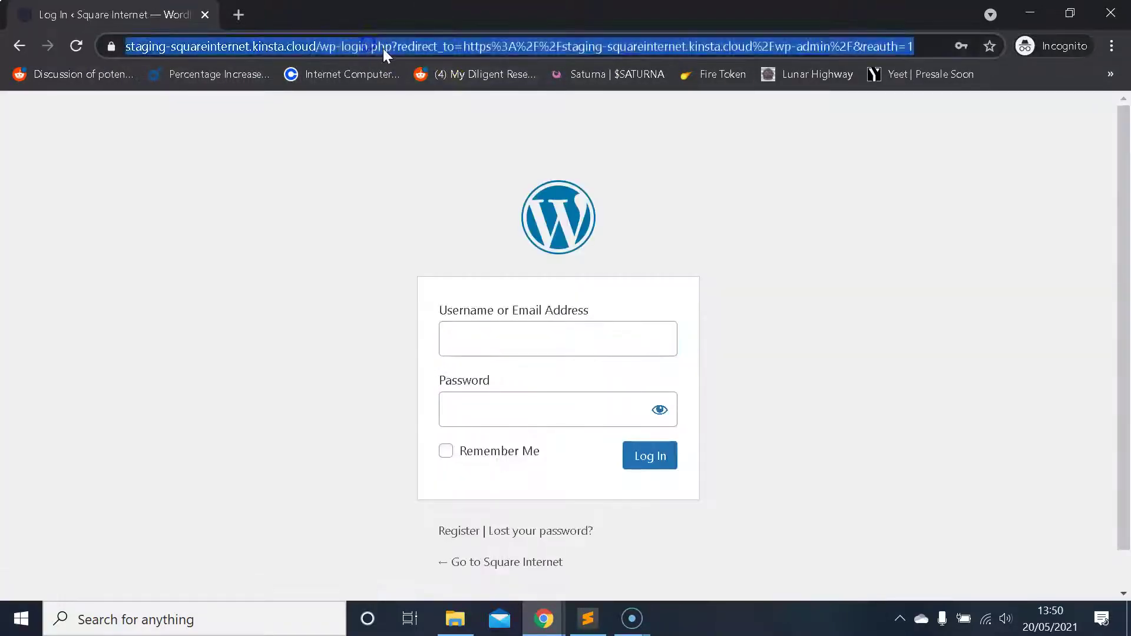
pyautogui.moveTo(367, 46); pyautogui.dragTo(665, 74)
pyautogui.press('BackSpace')
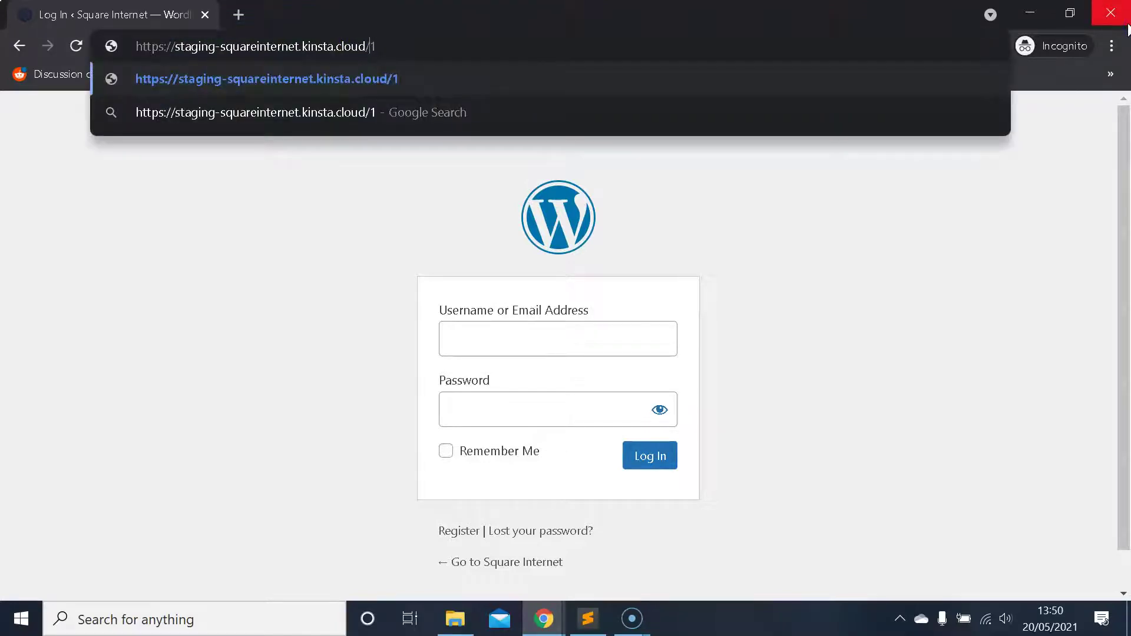
pyautogui.write('wp')
pyautogui.press('BackSpace')
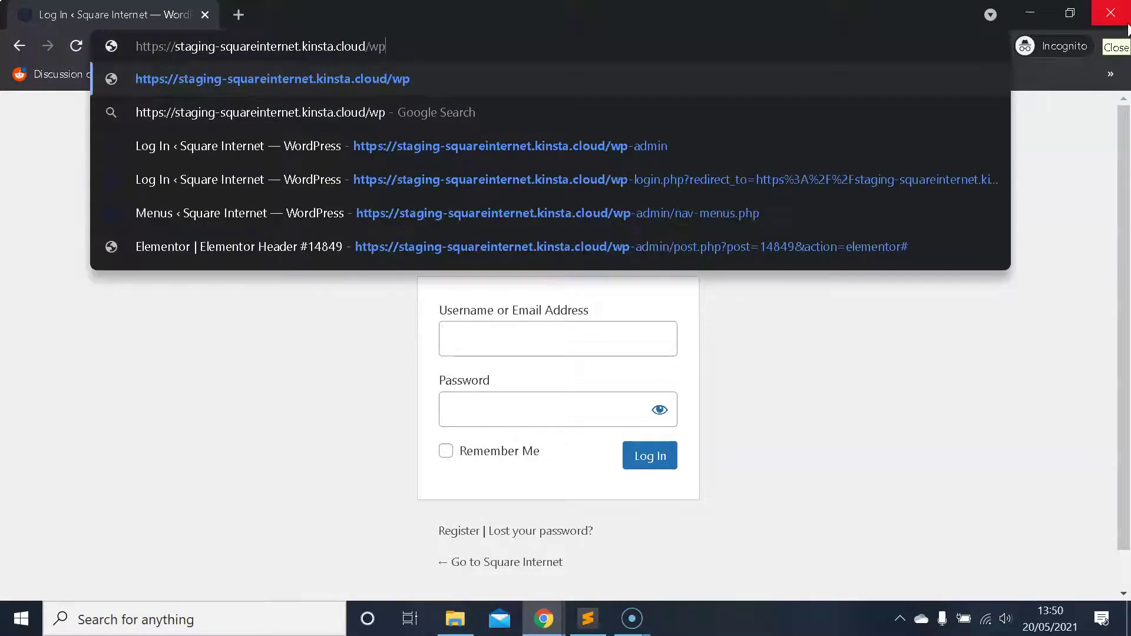
pyautogui.write('-login')
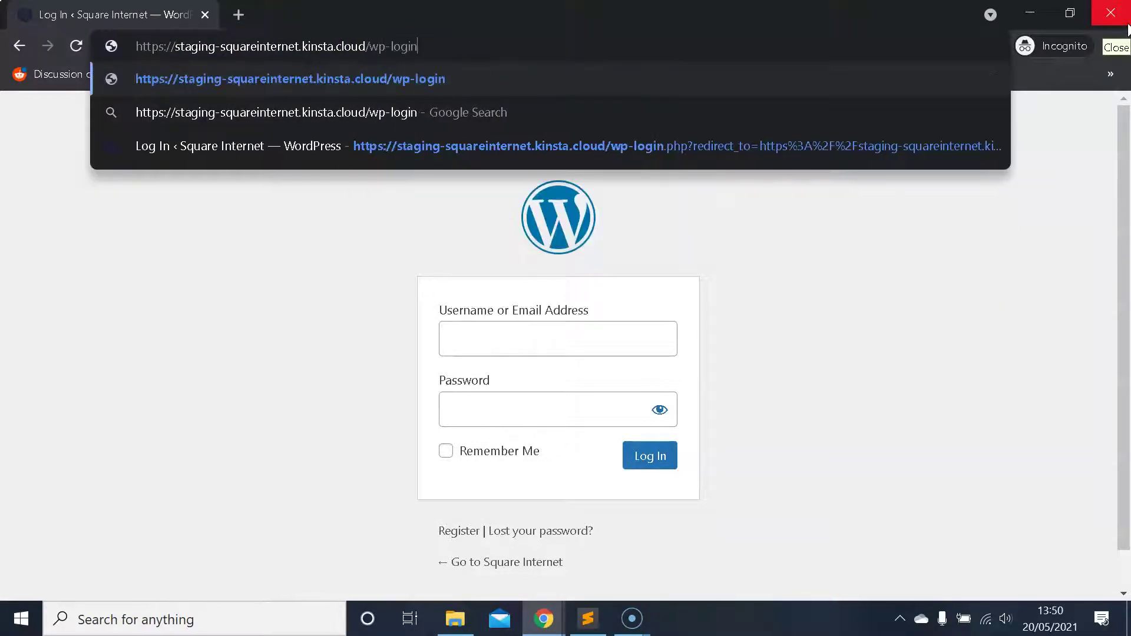
pyautogui.write('.php')
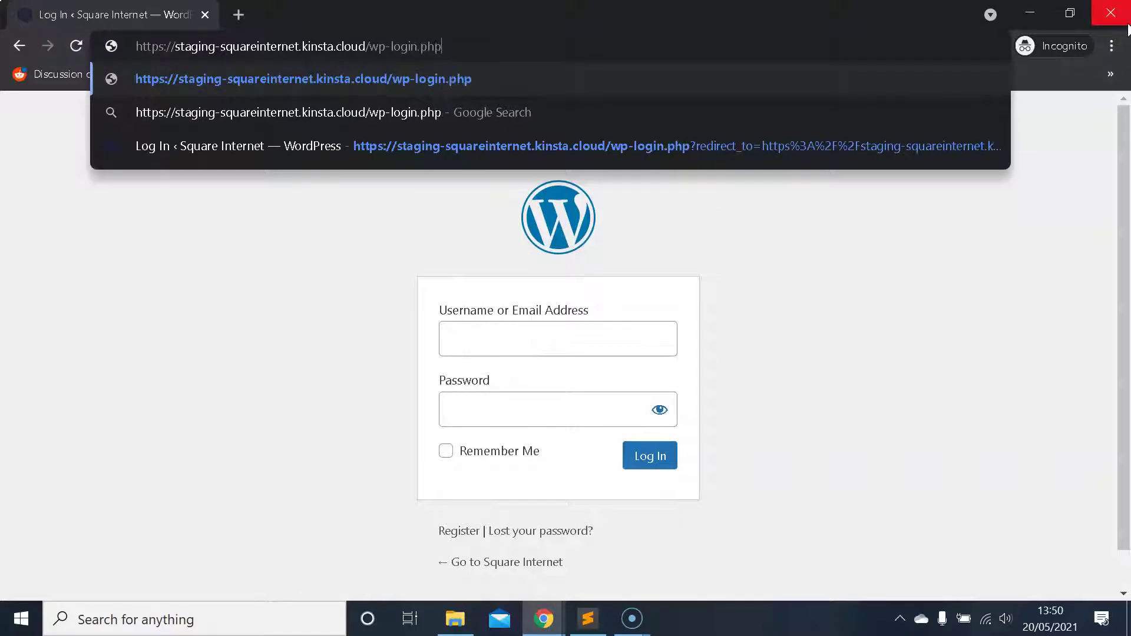
pyautogui.press('Return')
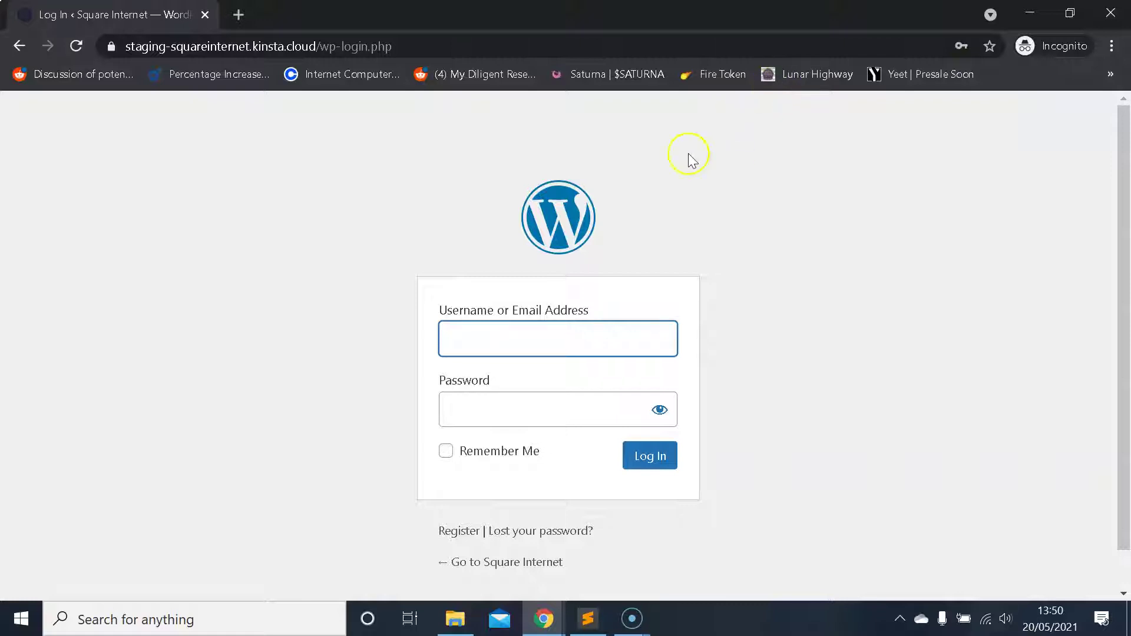
pyautogui.click(429, 45)
pyautogui.moveTo(428, 45); pyautogui.dragTo(370, 46)
pyautogui.press('BackSpace')
pyautogui.press('BackSpace')
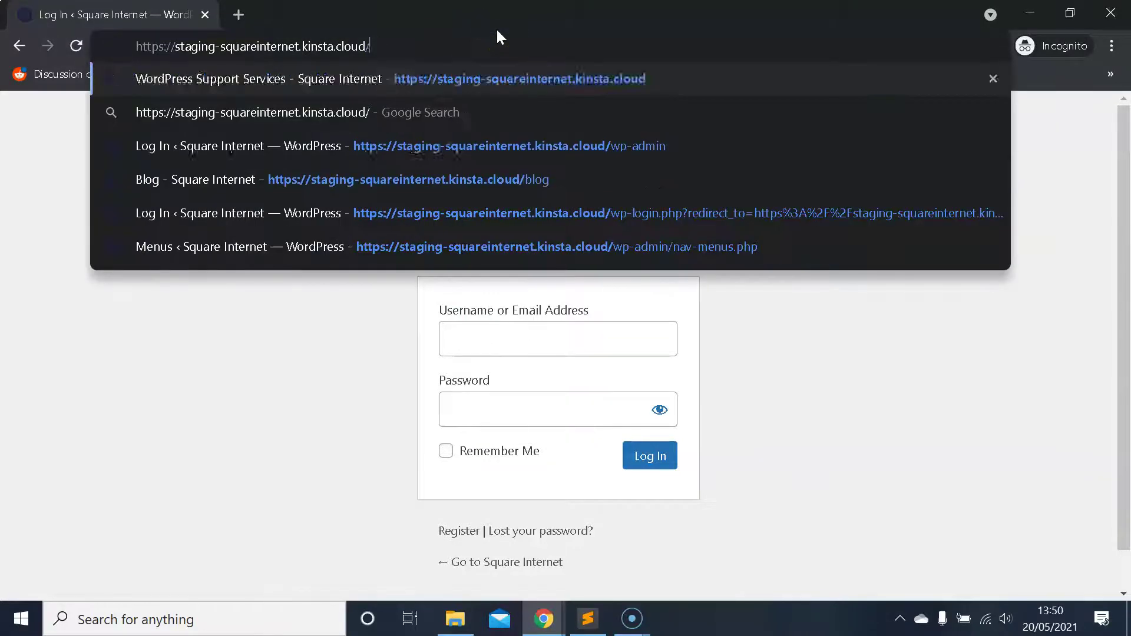
pyautogui.write('x2')
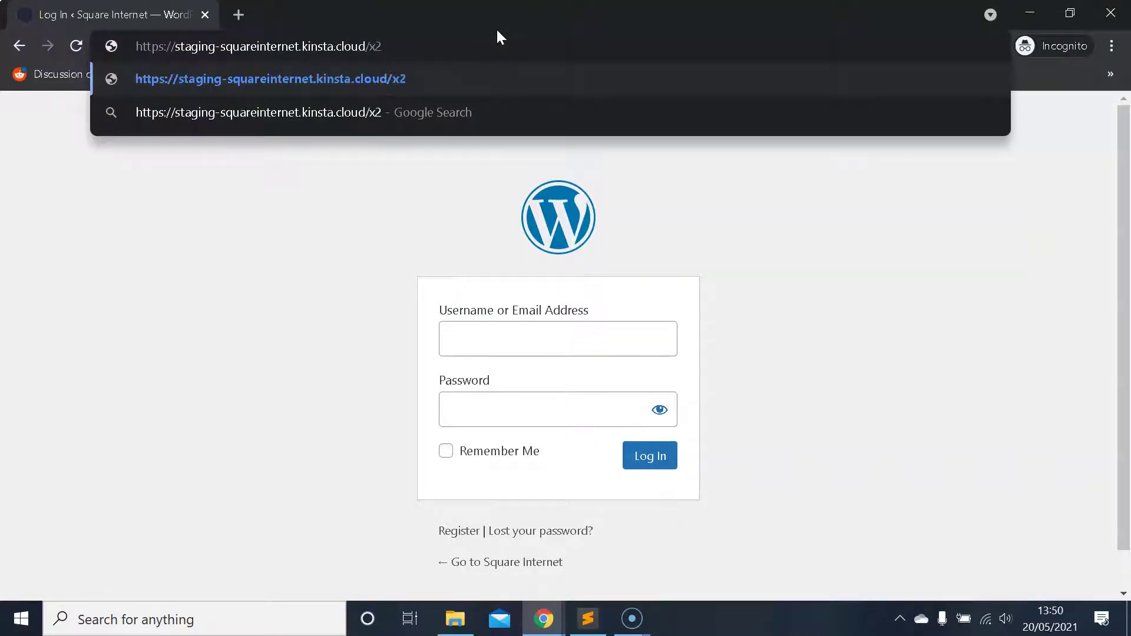
pyautogui.write('Y1')
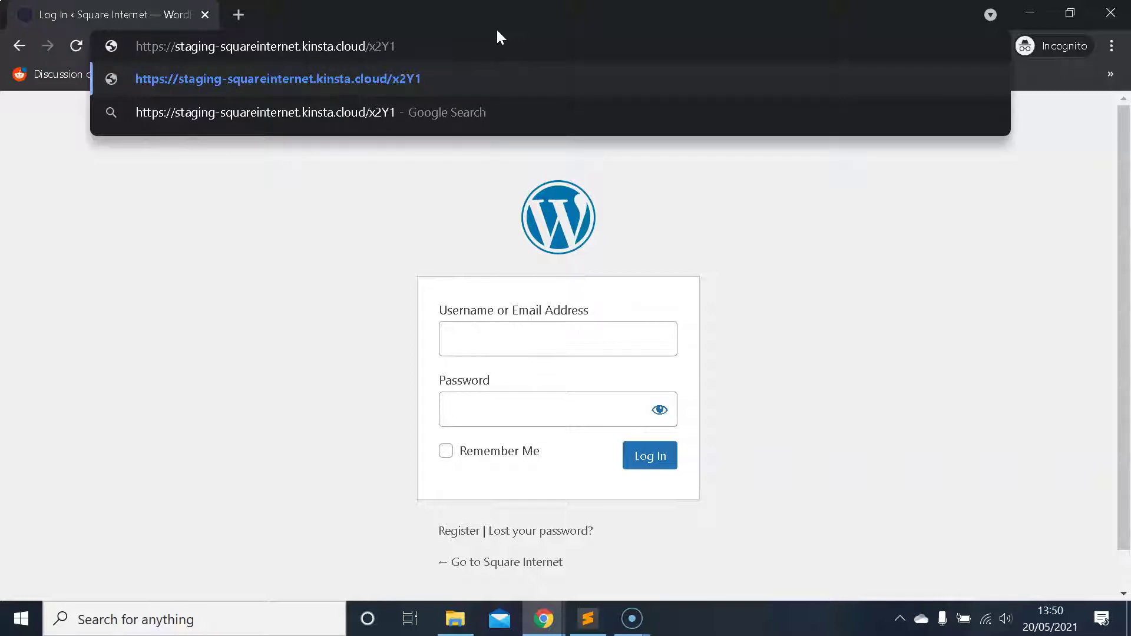
pyautogui.write('aEkd')
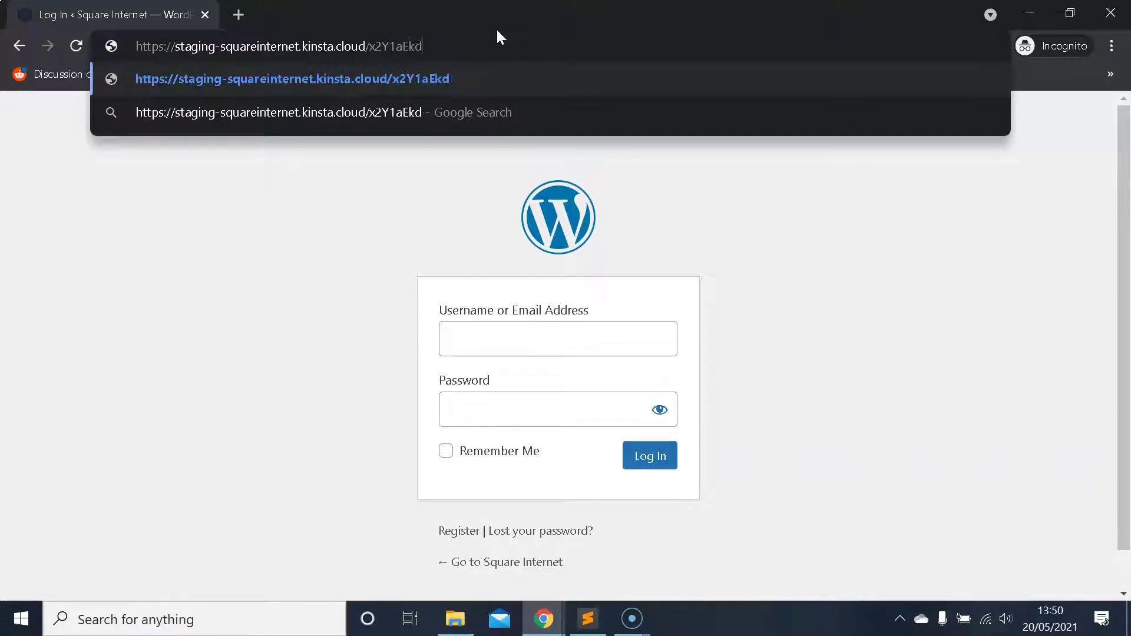
pyautogui.write('02')
pyautogui.tripleClick(496, 40)
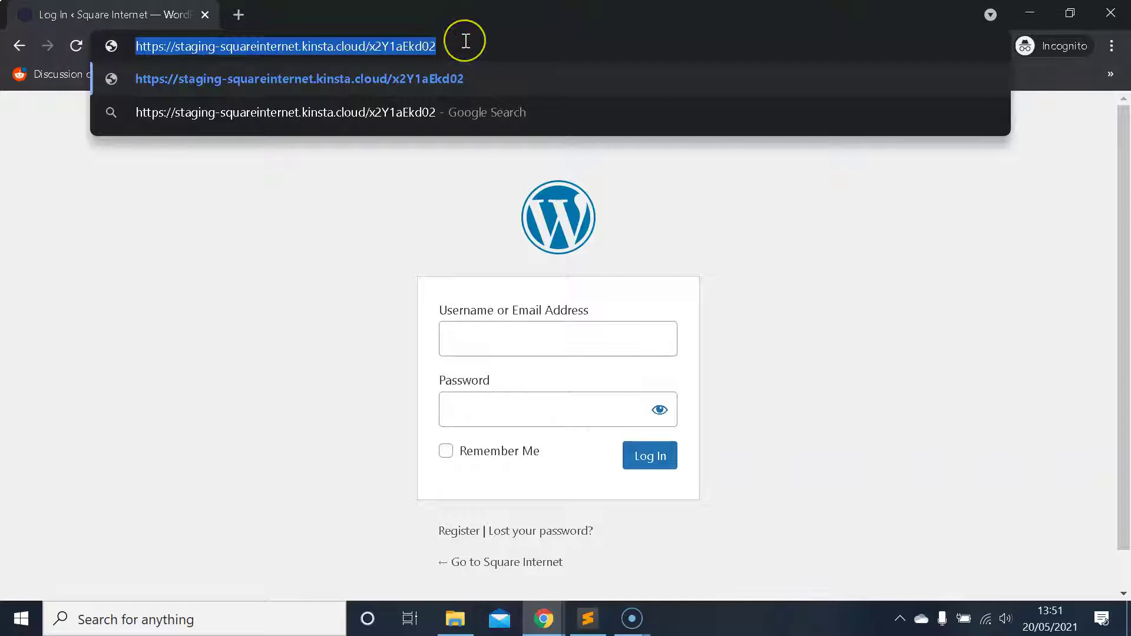
pyautogui.press('Return')
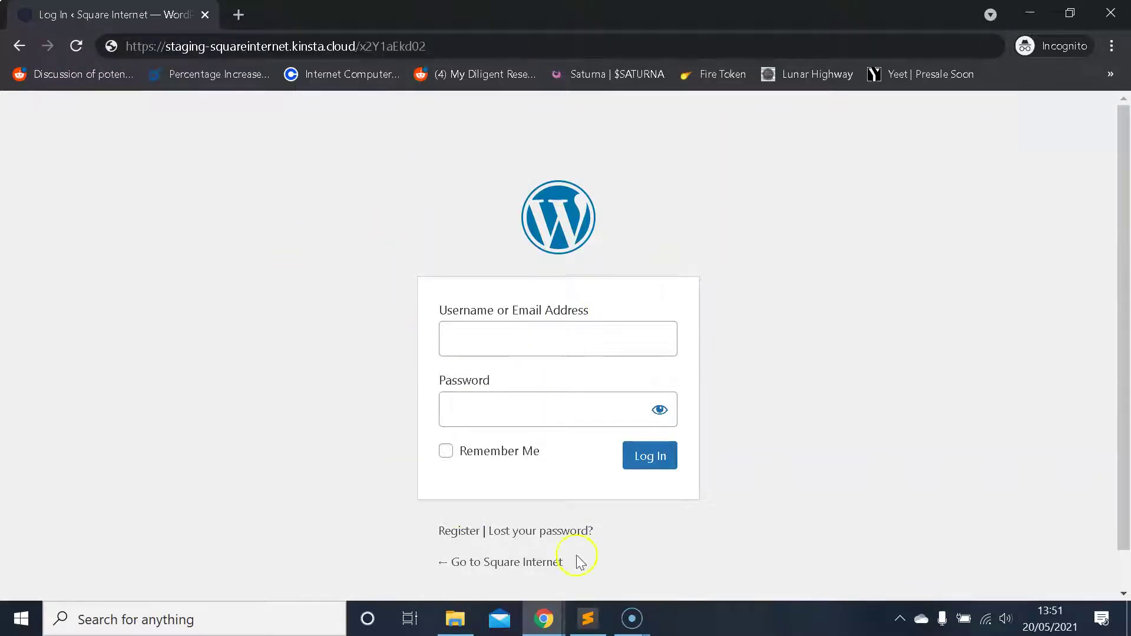
# - Return to the WordPress Plugins window and briefly open the Add New plugins page
pyautogui.moveTo(542, 617)
pyautogui.click(503, 538)
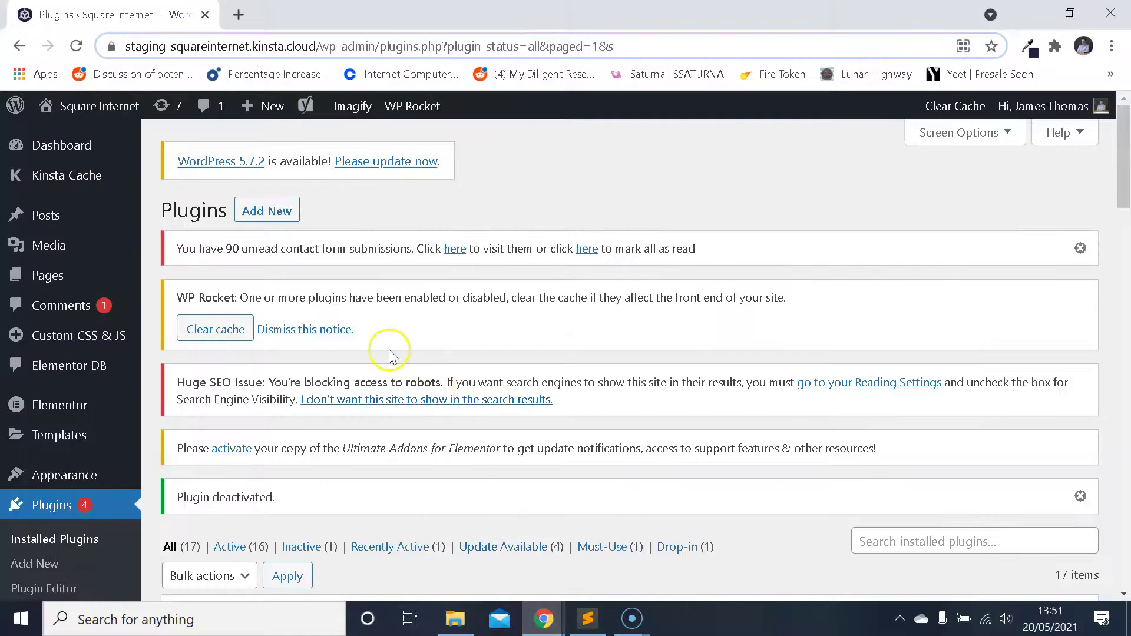
pyautogui.scroll(-2, 389, 352)
pyautogui.scroll(2, 412, 353)
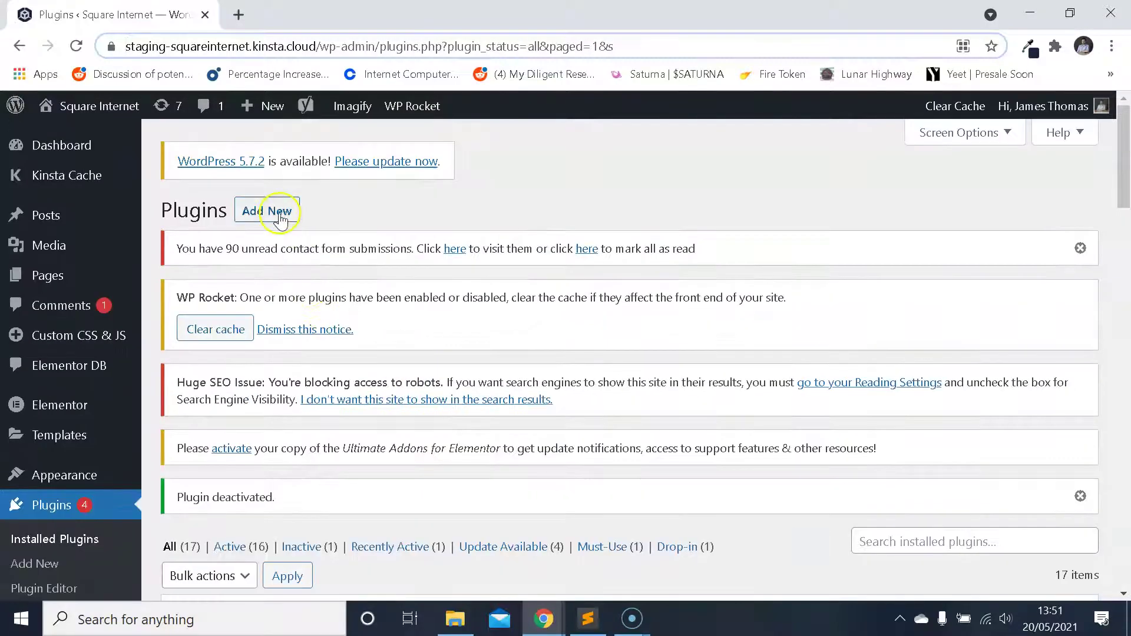
pyautogui.click(280, 219)
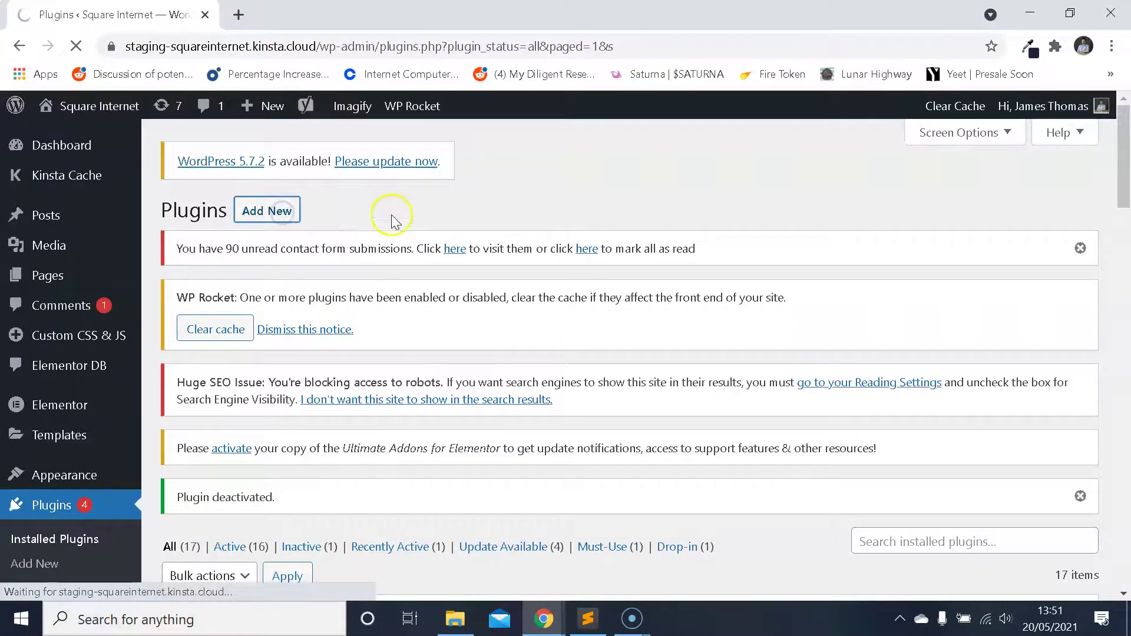
pyautogui.scroll(-15, 469, 278)
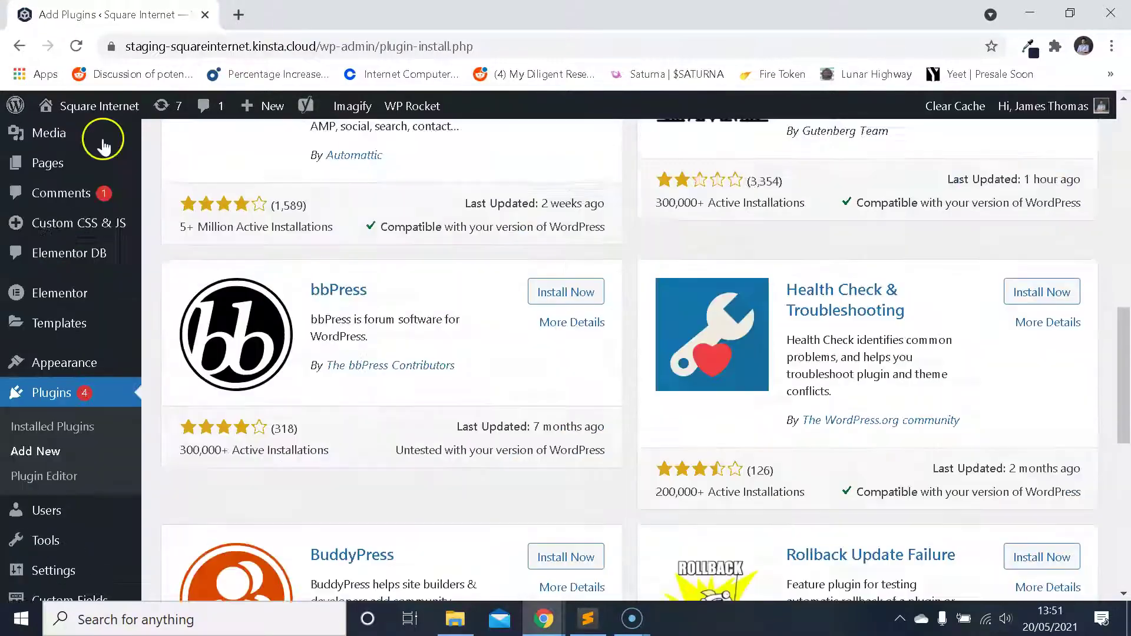
pyautogui.scroll(5, 103, 146)
# - Back in Installed Plugins, delete WPS Hide Login and confirm the deletion
pyautogui.click(19, 45)
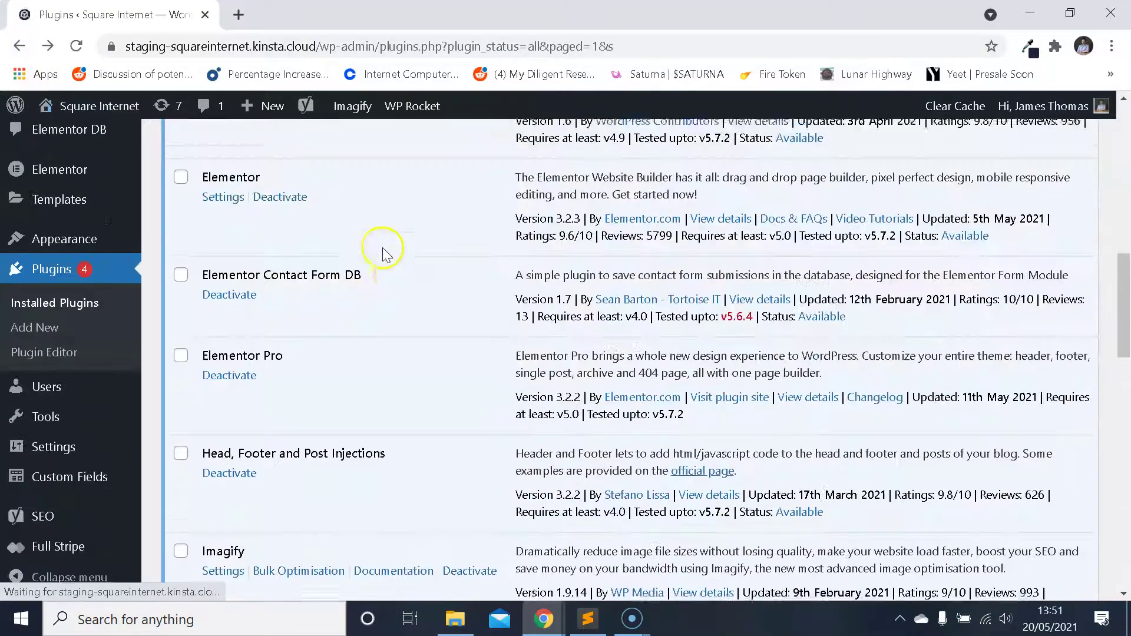
pyautogui.scroll(-15, 404, 251)
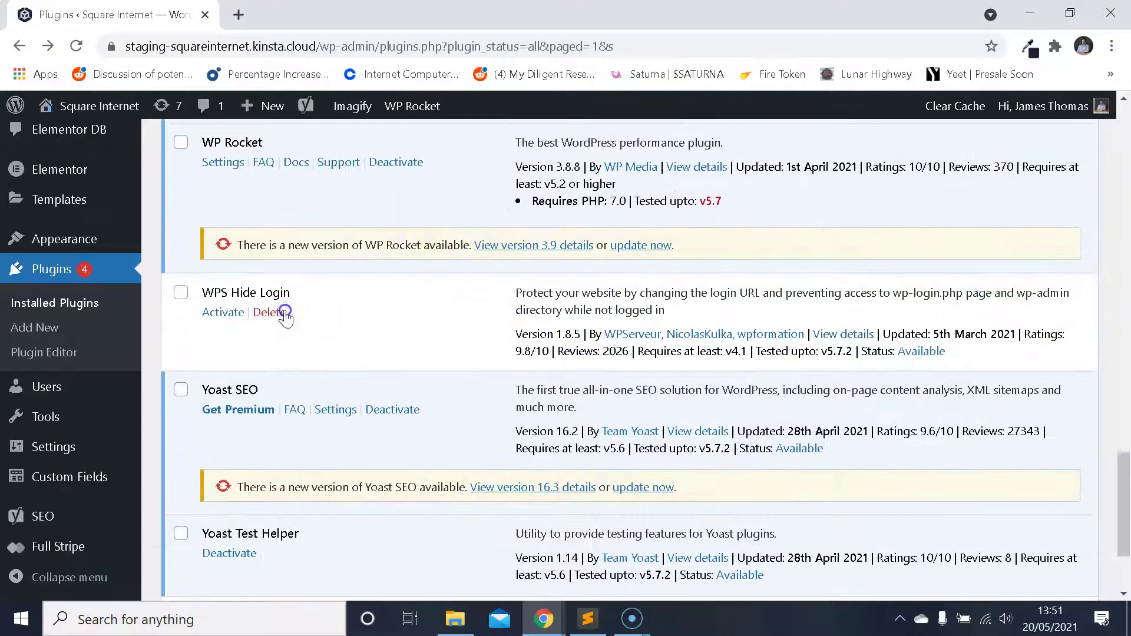
pyautogui.click(285, 313)
pyautogui.click(655, 144)
pyautogui.scroll(4, 438, 291)
pyautogui.scroll(-3, 438, 291)
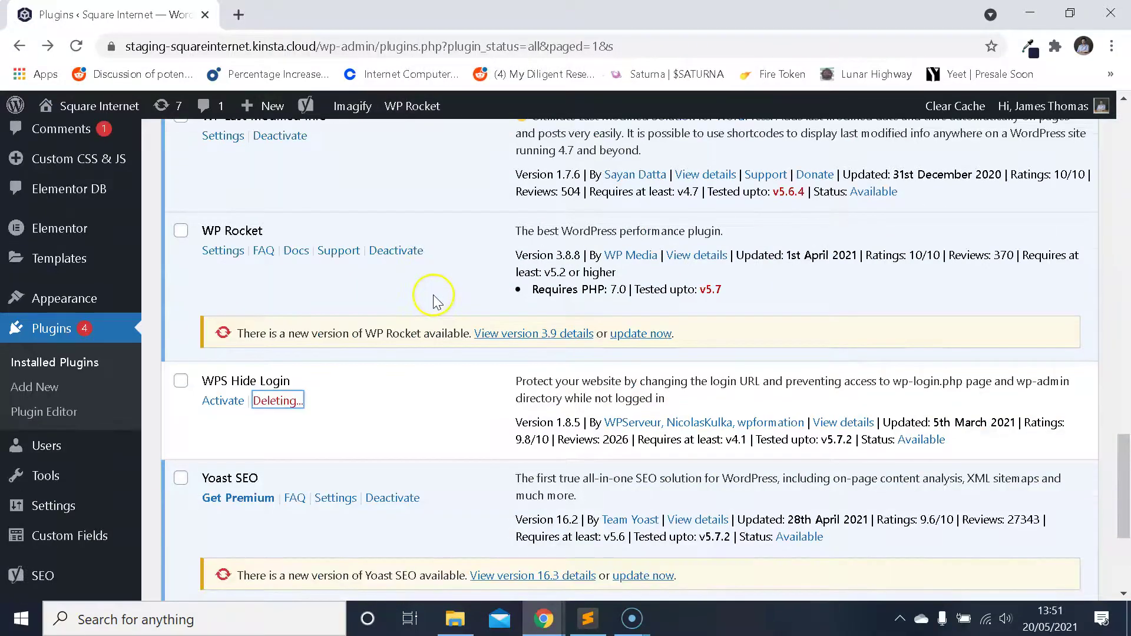
pyautogui.scroll(15, 433, 294)
pyautogui.scroll(-1, 330, 241)
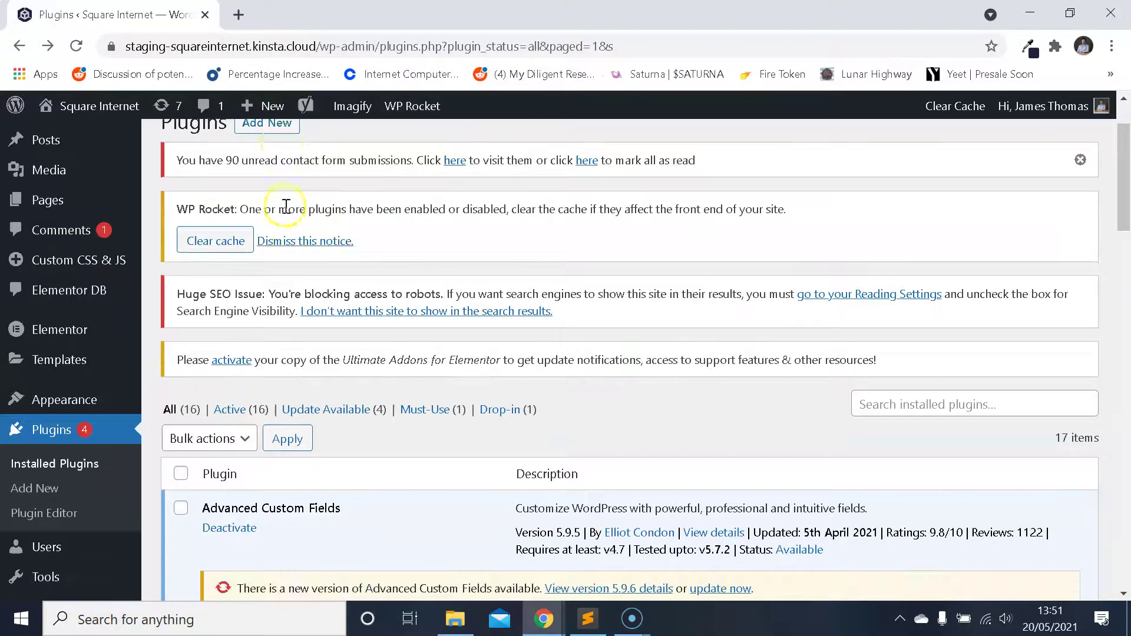
# - Search the plugin directory for 'wps hide', then install and activate WPS Hide Login
pyautogui.click(284, 133)
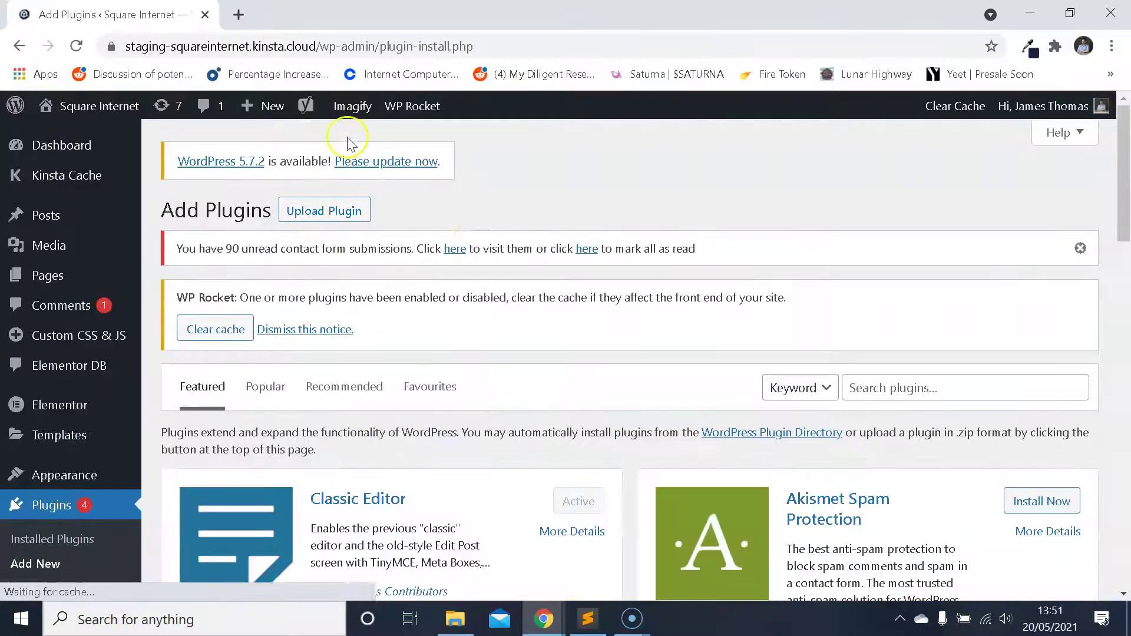
pyautogui.click(884, 389)
pyautogui.write('wps hid')
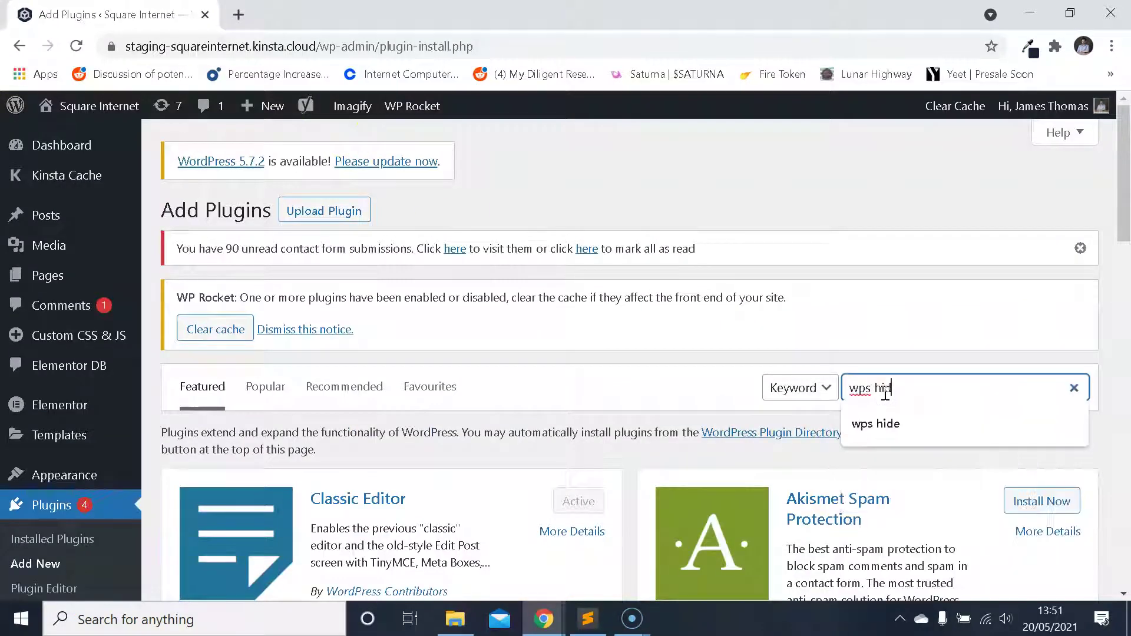
pyautogui.write('e')
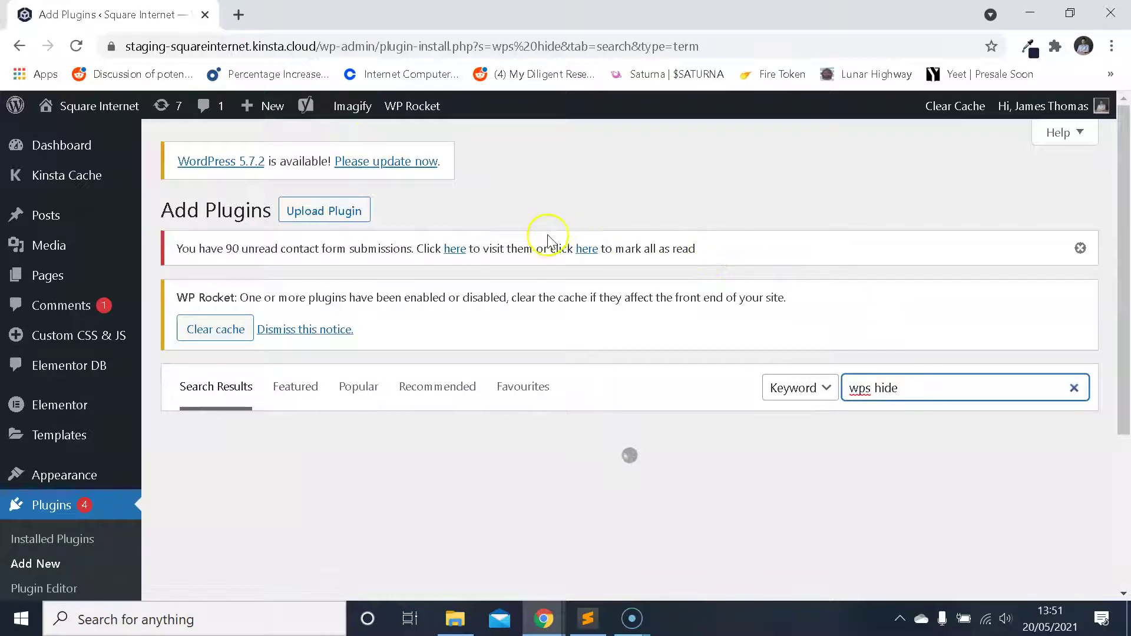
pyautogui.scroll(-1, 535, 227)
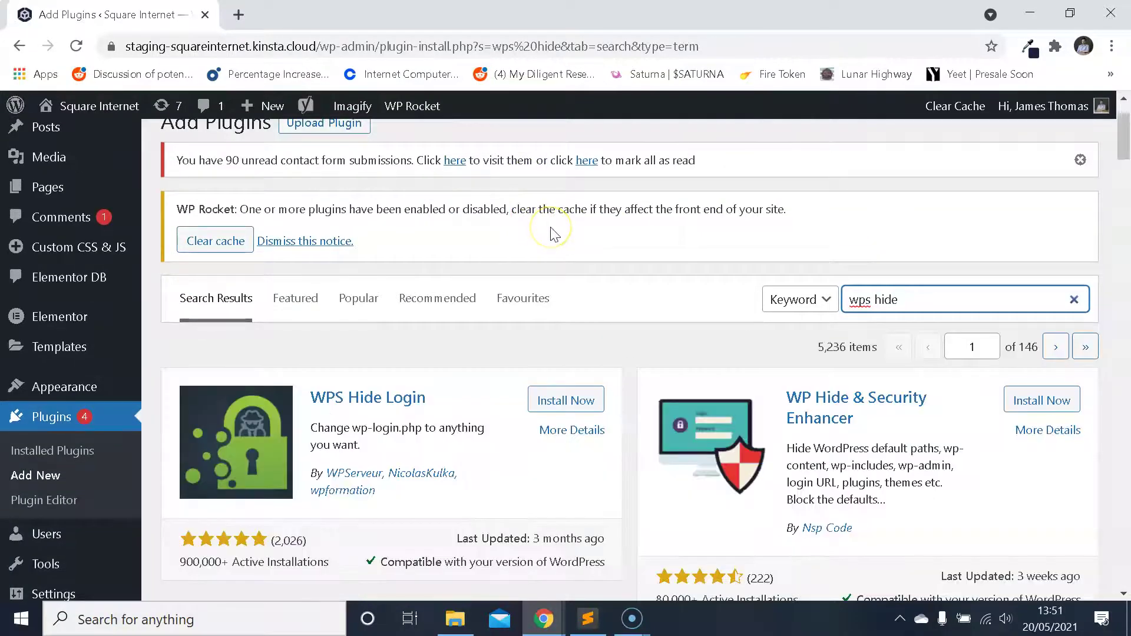
pyautogui.scroll(-1, 554, 234)
pyautogui.click(576, 312)
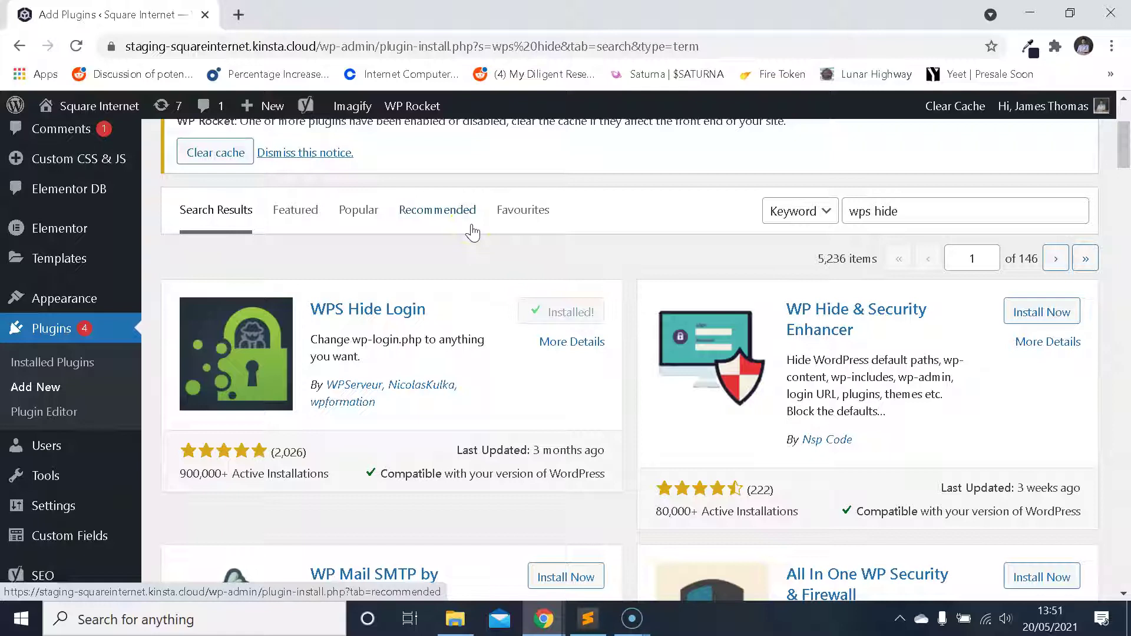
pyautogui.click(584, 309)
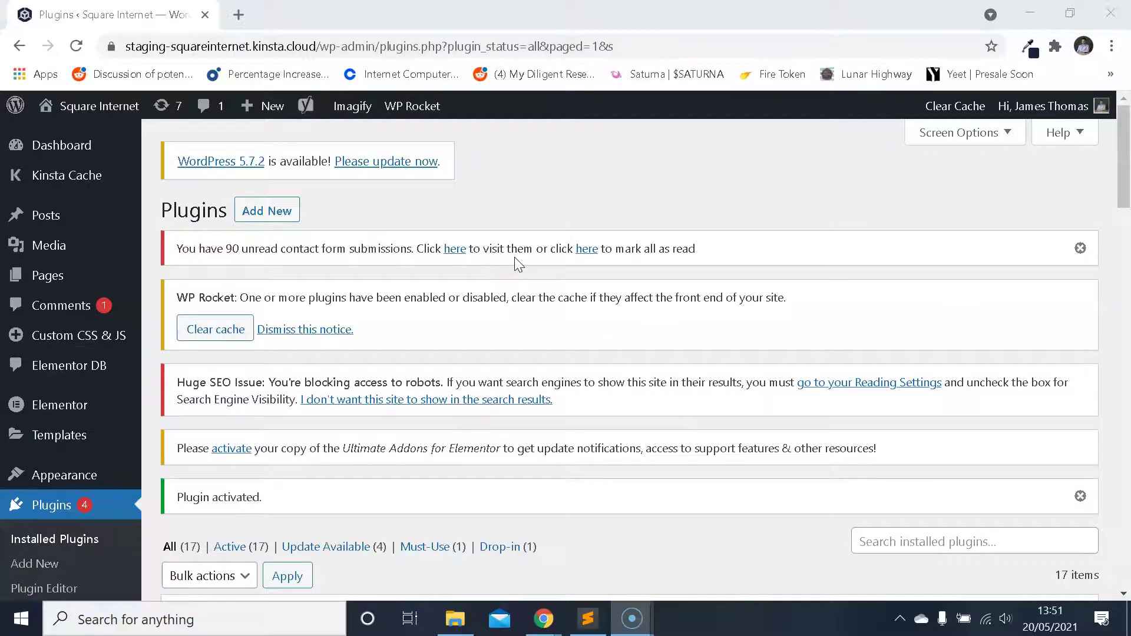
pyautogui.scroll(-10, 515, 257)
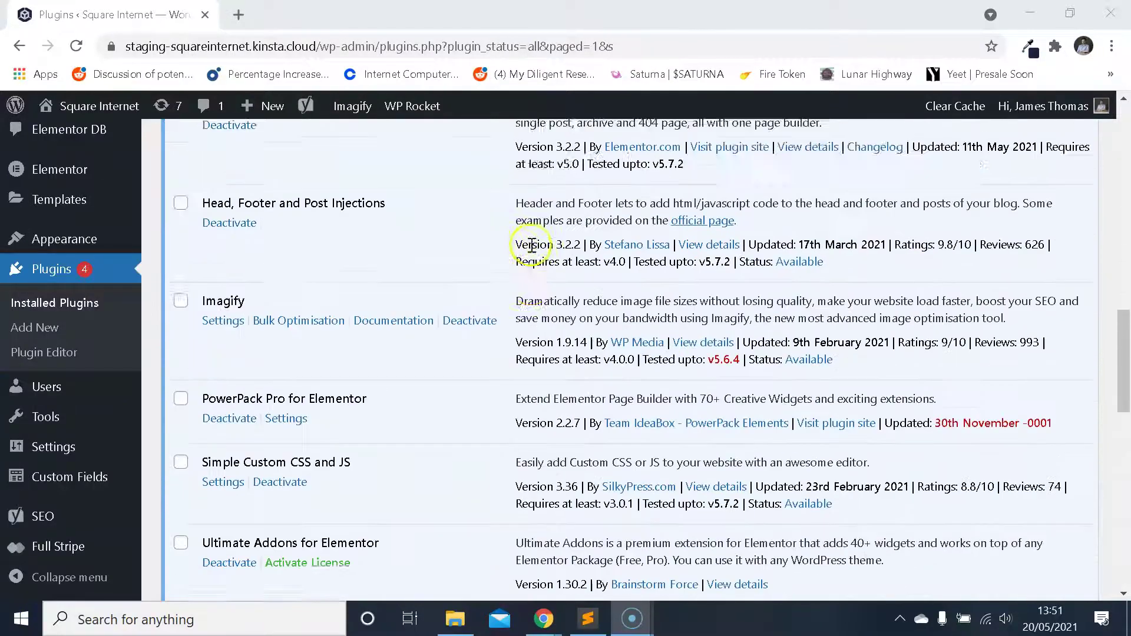
pyautogui.scroll(-5, 532, 246)
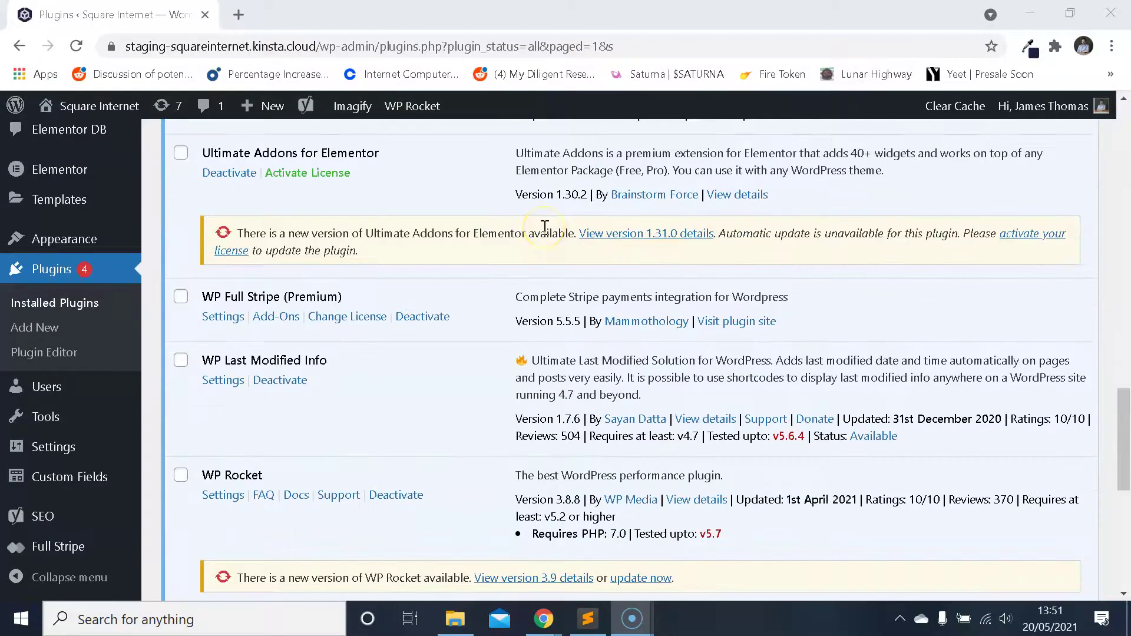
# - Scroll to WPS Hide Login in the plugin list and open its Settings link
pyautogui.scroll(-3, 545, 227)
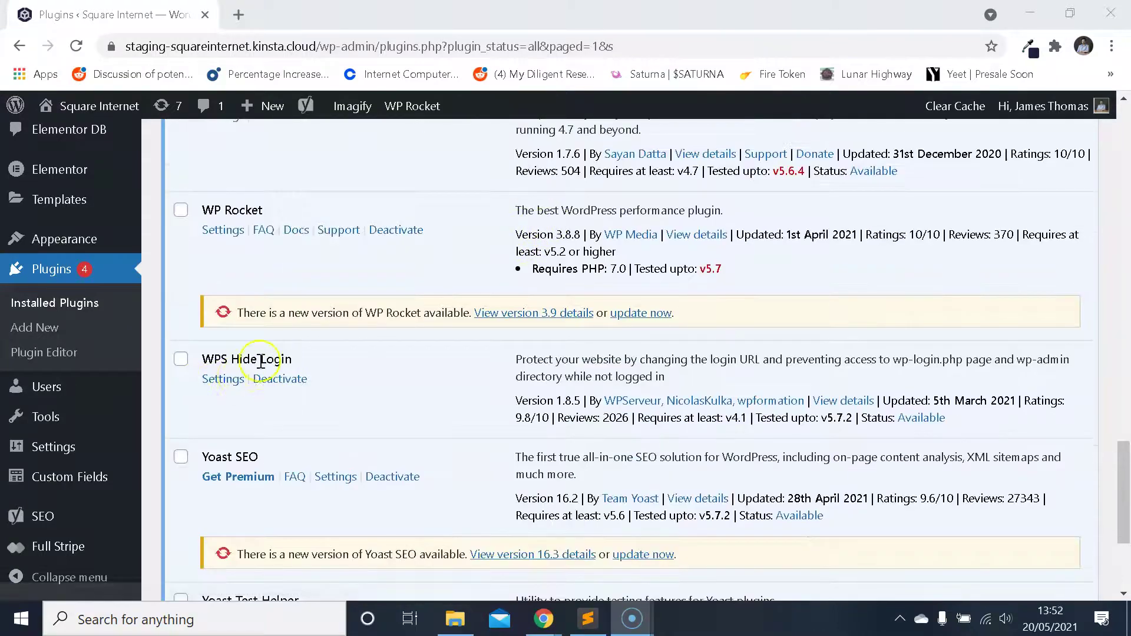
pyautogui.scroll(-3, 261, 361)
pyautogui.scroll(1, 320, 283)
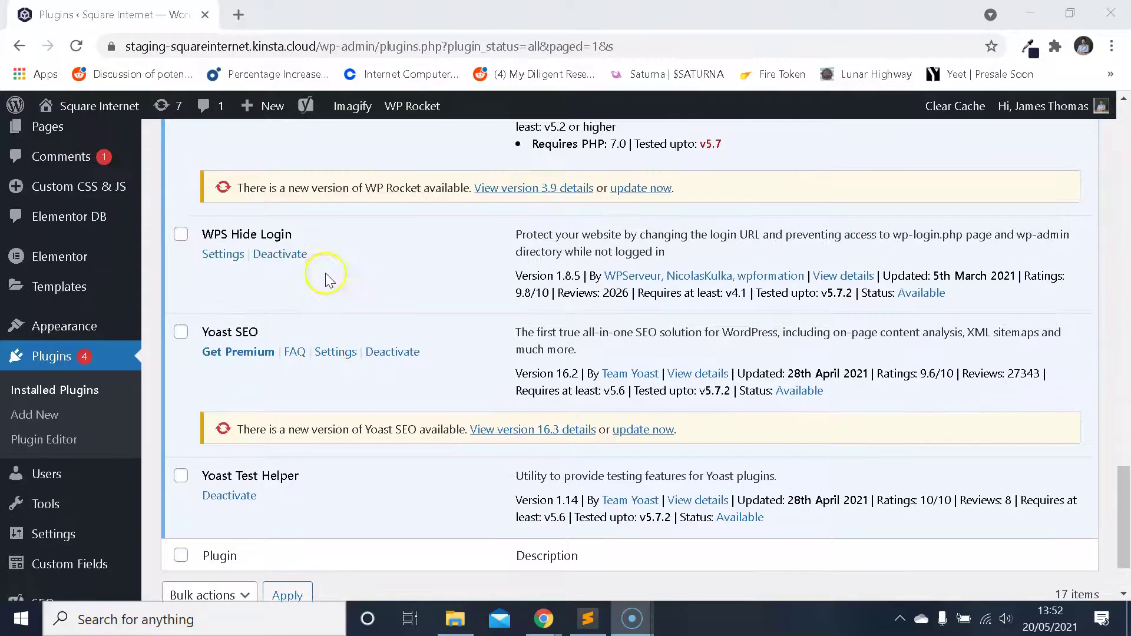
pyautogui.click(222, 254)
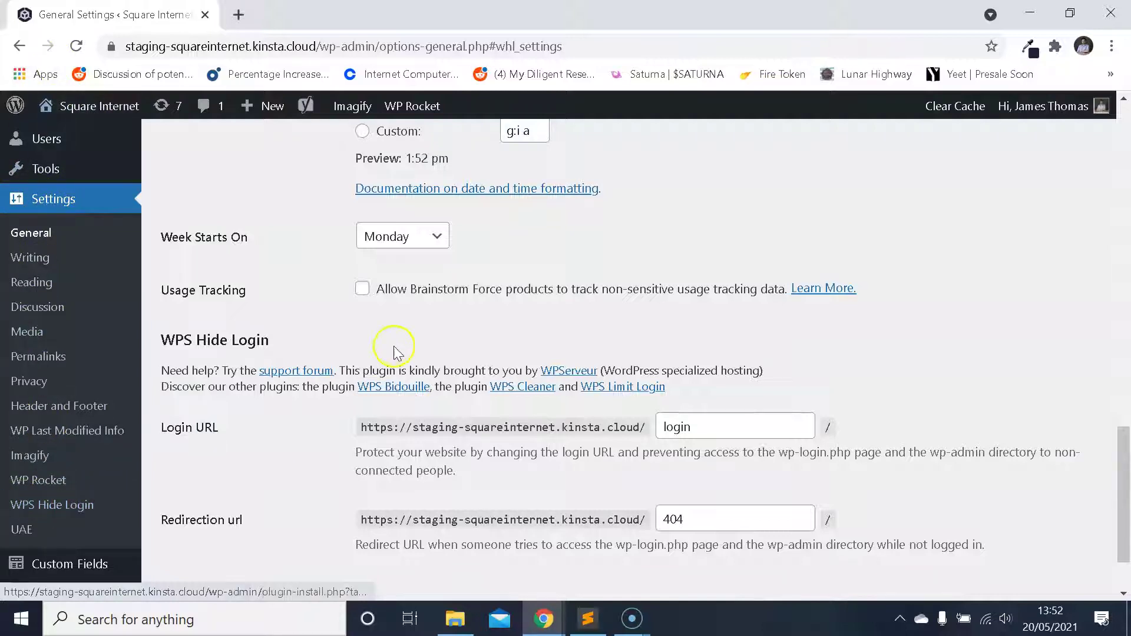
# - Review the WPS Hide Login section, highlighting the Login URL and Redirection url labels
pyautogui.scroll(-1, 394, 352)
pyautogui.moveTo(159, 252); pyautogui.dragTo(263, 254)
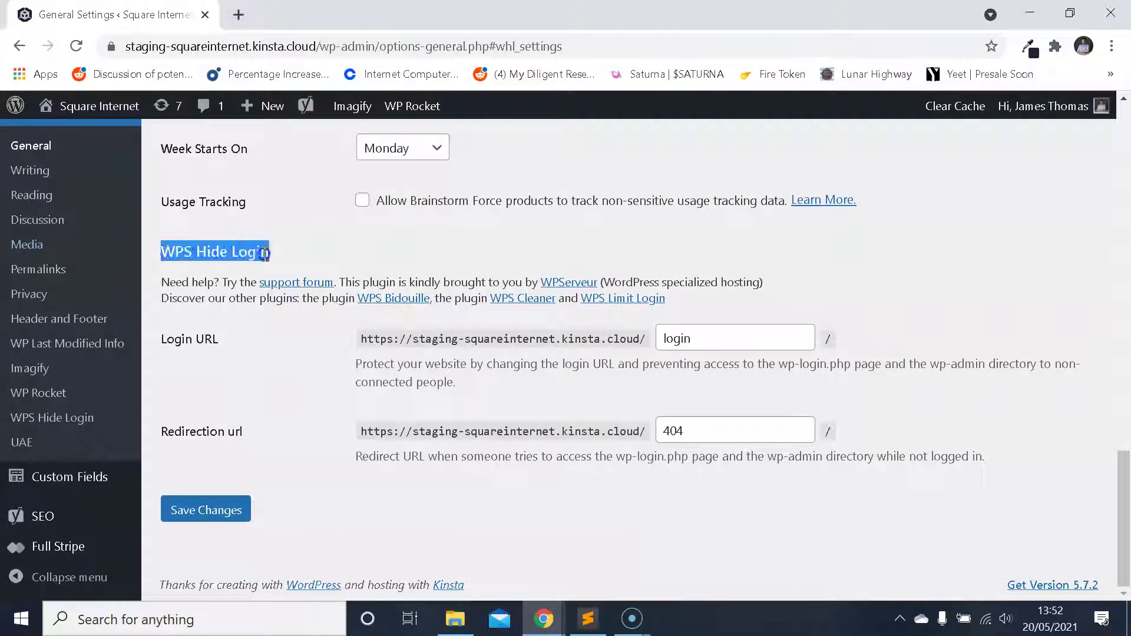
pyautogui.click(280, 252)
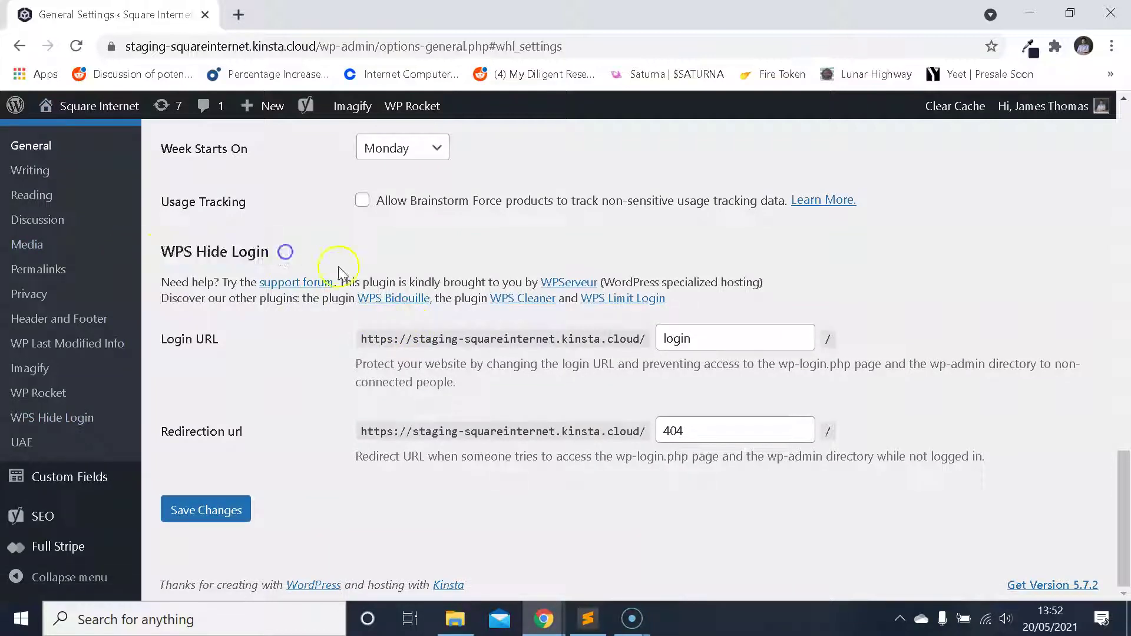
pyautogui.click(269, 351)
pyautogui.moveTo(167, 341); pyautogui.dragTo(232, 339)
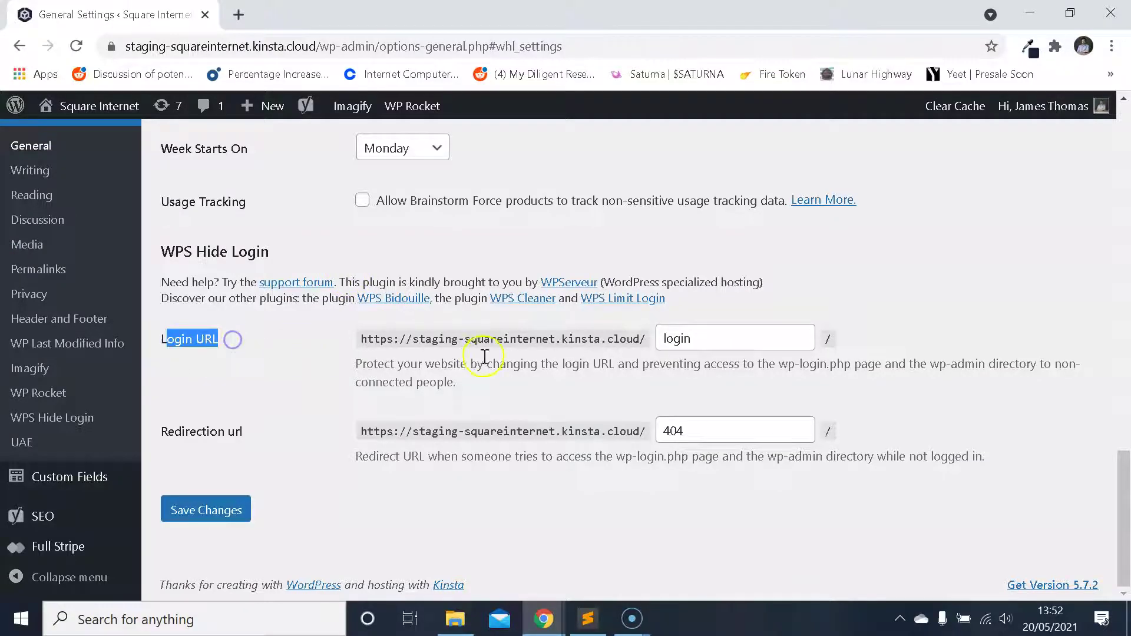
pyautogui.moveTo(540, 357); pyautogui.dragTo(707, 343)
pyautogui.click(695, 339)
pyautogui.moveTo(161, 432); pyautogui.dragTo(247, 441)
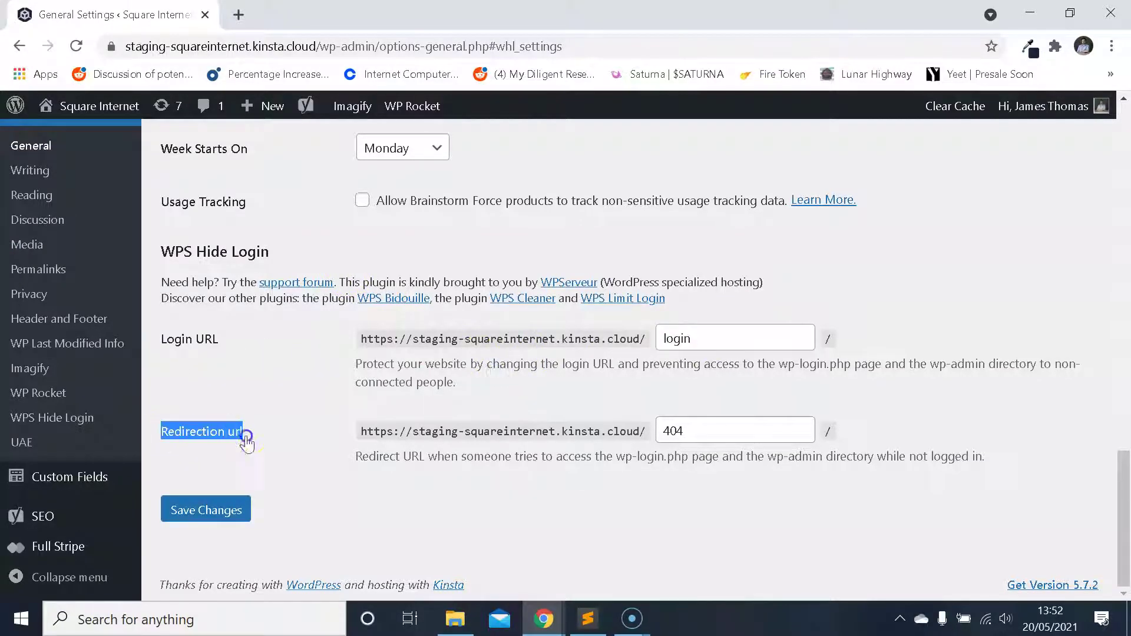
pyautogui.click(553, 411)
# - Inspect the 'login' slug and the wp-login.php redirect note, then select the Redirection url value 404
pyautogui.click(716, 343)
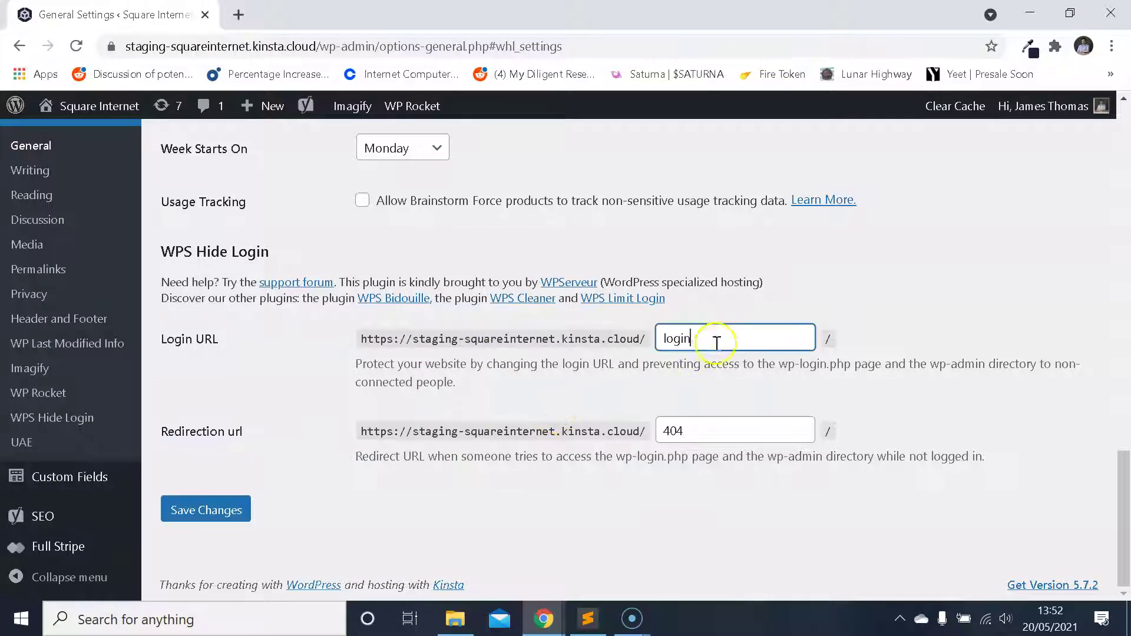
pyautogui.moveTo(717, 344); pyautogui.dragTo(653, 339)
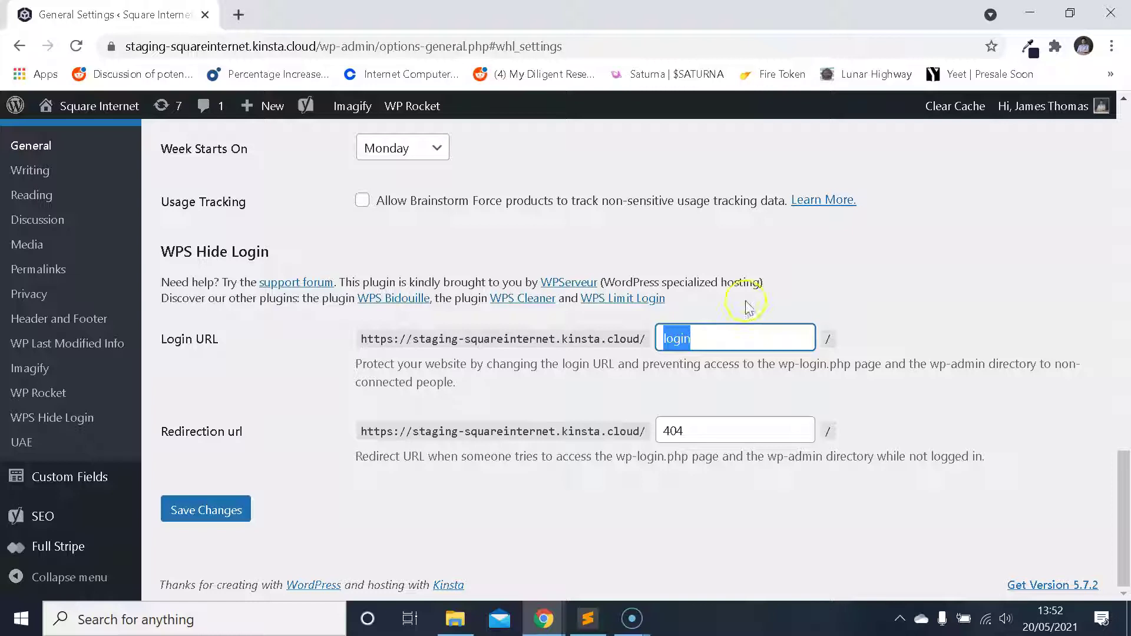
pyautogui.click(626, 386)
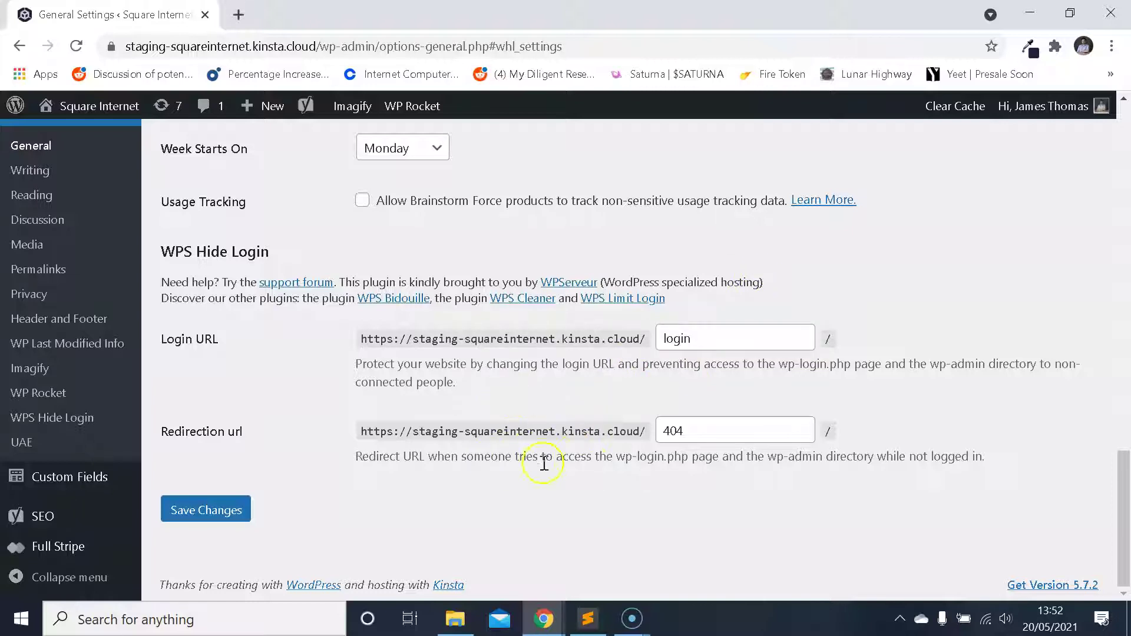
pyautogui.moveTo(569, 463); pyautogui.dragTo(723, 462)
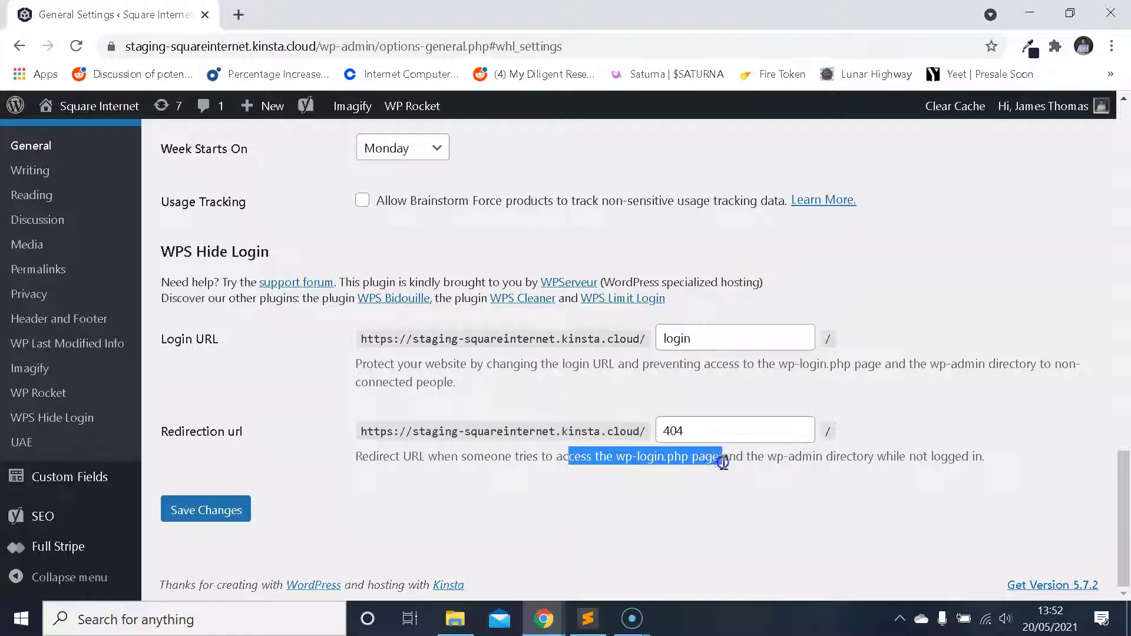
pyautogui.moveTo(616, 462); pyautogui.dragTo(686, 457)
pyautogui.click(688, 457)
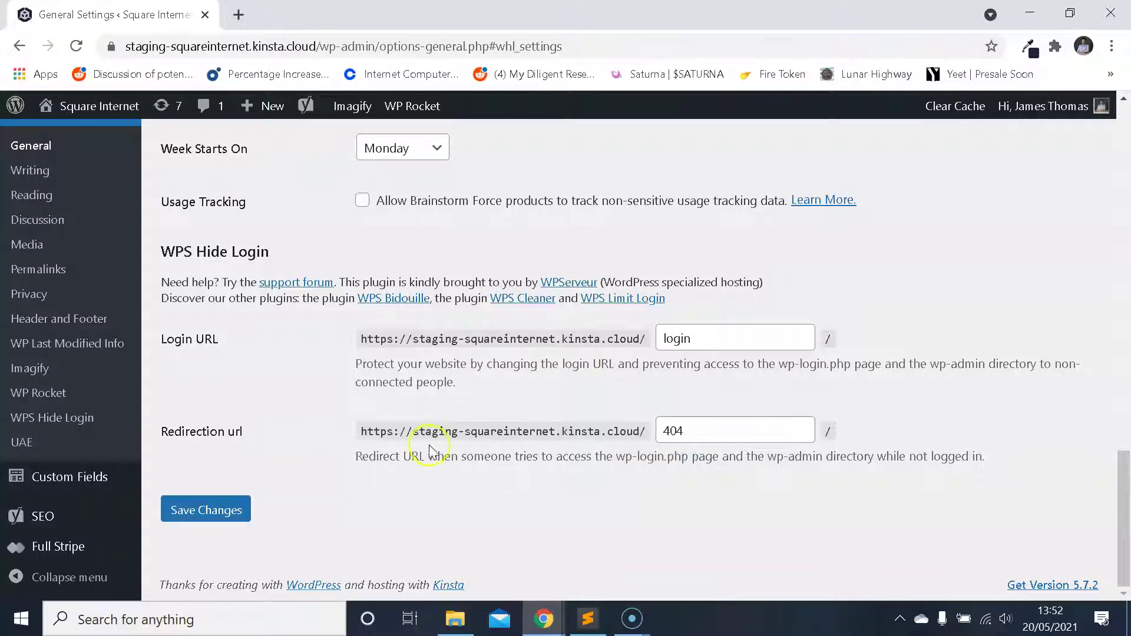
pyautogui.moveTo(370, 432); pyautogui.dragTo(740, 439)
pyautogui.click(584, 456)
pyautogui.click(740, 438)
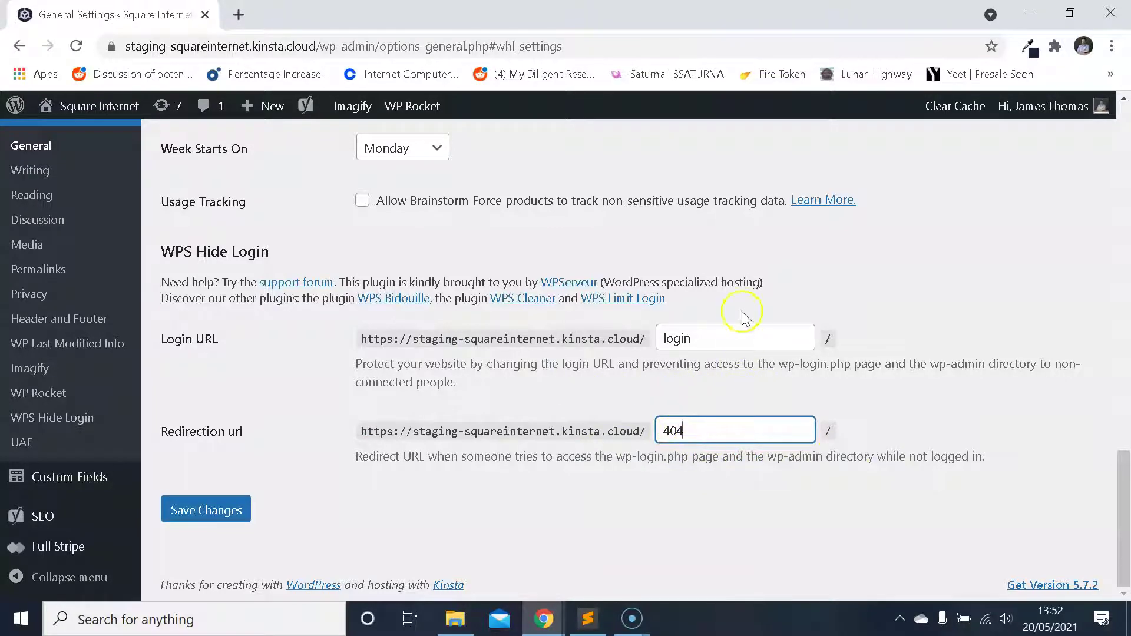
# - Replace the Login URL 'login' with the random slug x2Y1aEkd02 and save, keeping redirection 404
pyautogui.moveTo(714, 343); pyautogui.dragTo(589, 325)
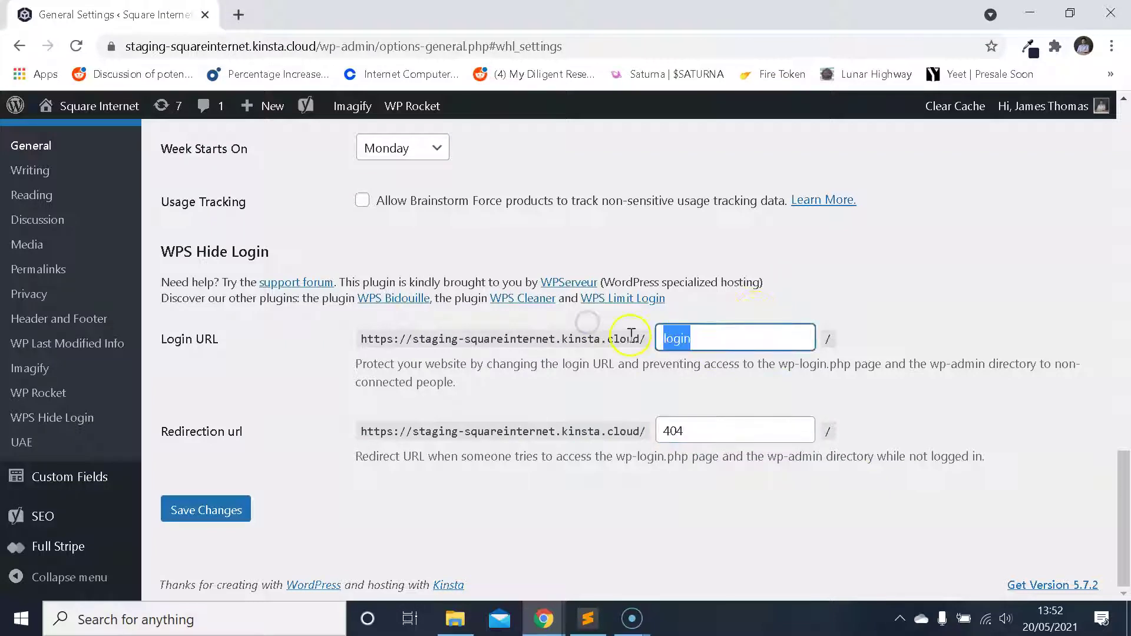
pyautogui.hotkey('ctrl', 'v')
pyautogui.moveTo(742, 337); pyautogui.dragTo(505, 320)
pyautogui.press('BackSpace')
pyautogui.moveTo(743, 341); pyautogui.dragTo(613, 341)
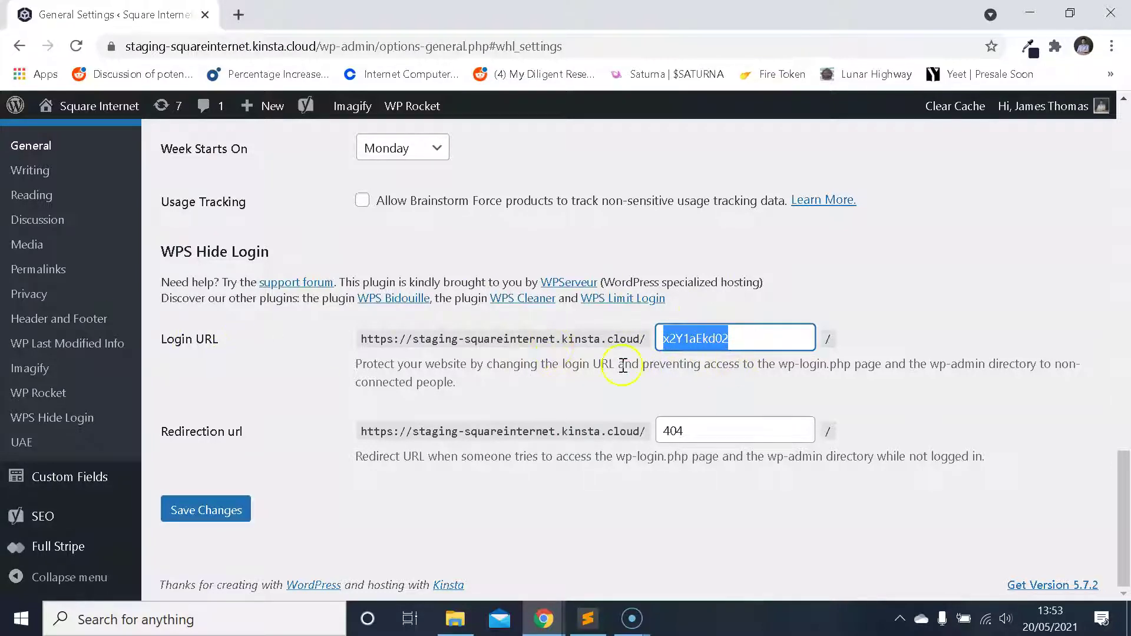
pyautogui.click(702, 432)
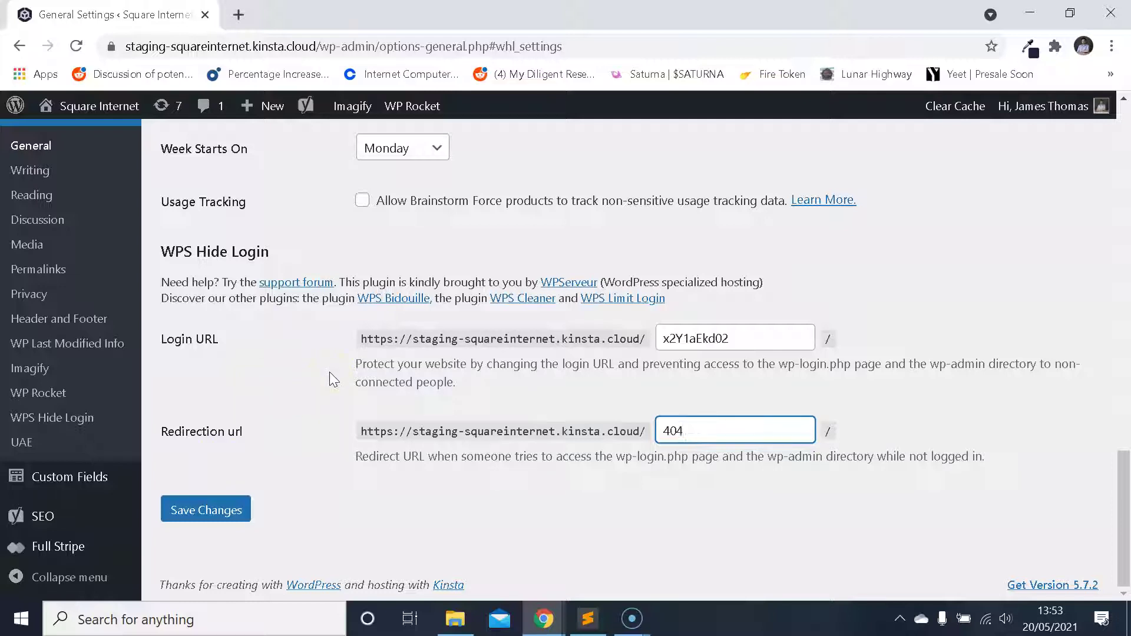
pyautogui.moveTo(783, 338); pyautogui.dragTo(581, 323)
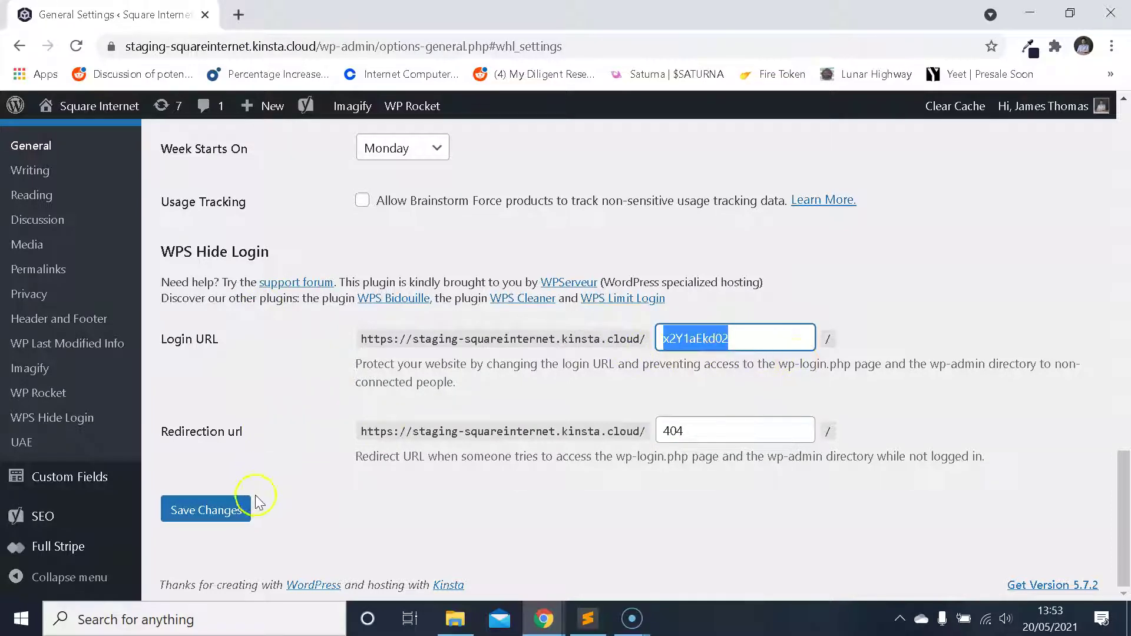
pyautogui.click(222, 507)
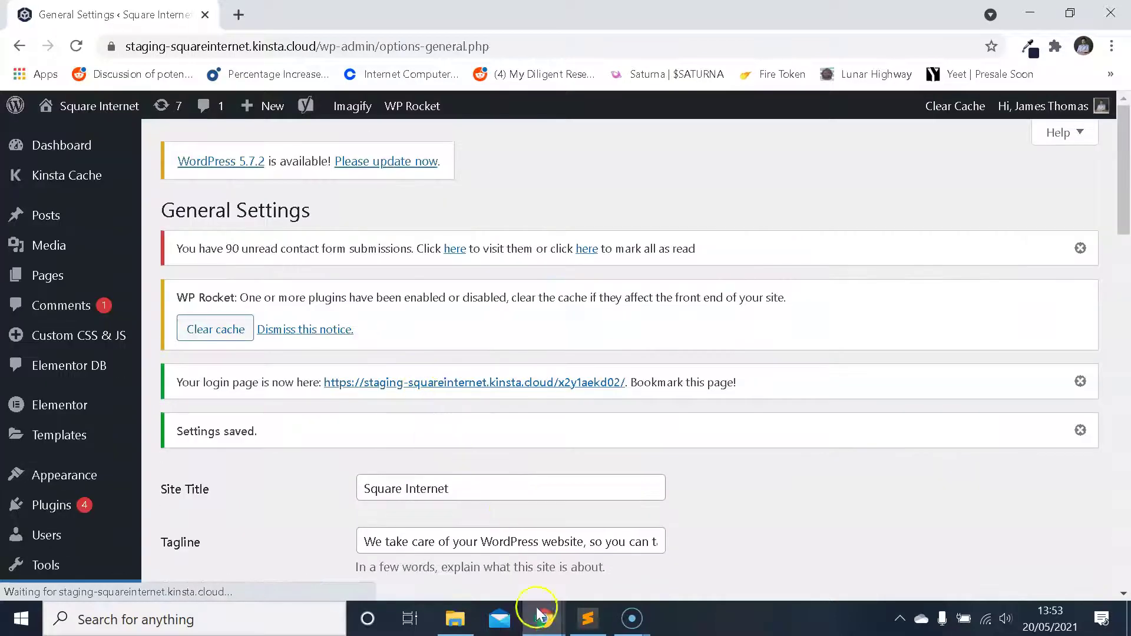
# - Check the Settings saved notice and copy the saved lowercase login slug
pyautogui.moveTo(547, 623)
pyautogui.click(634, 576)
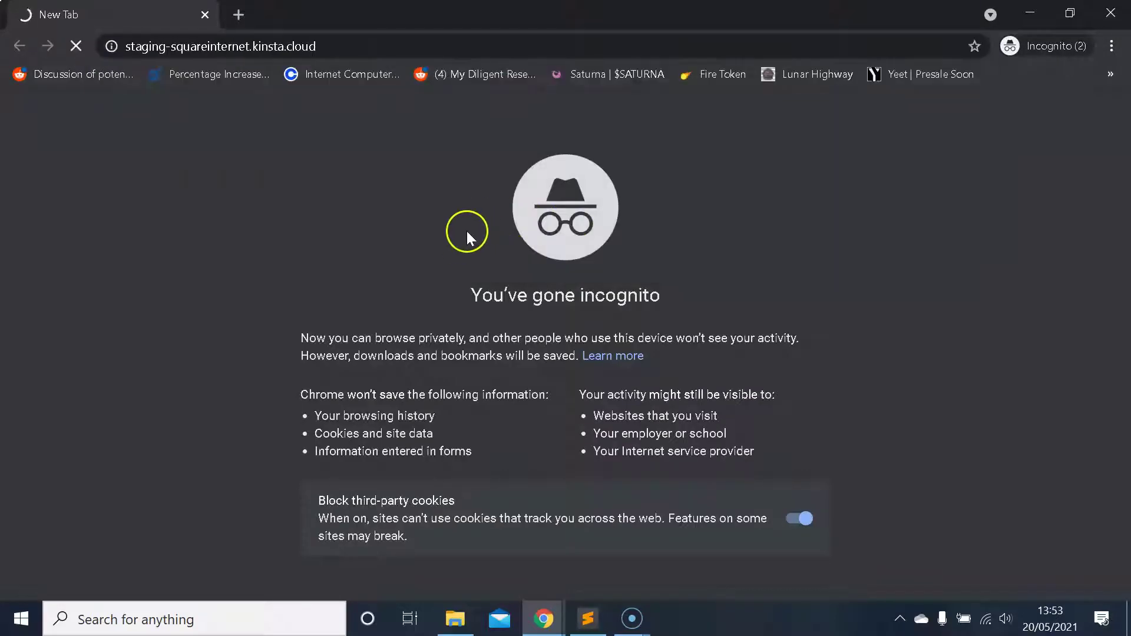
pyautogui.moveTo(543, 618)
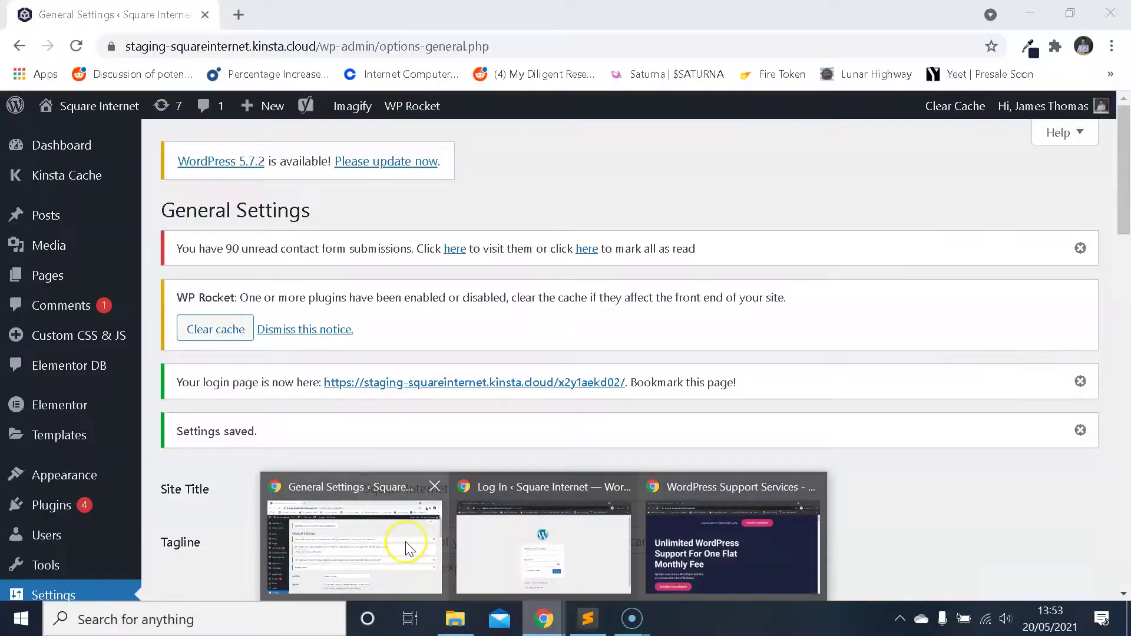
pyautogui.click(405, 542)
pyautogui.scroll(-15, 575, 459)
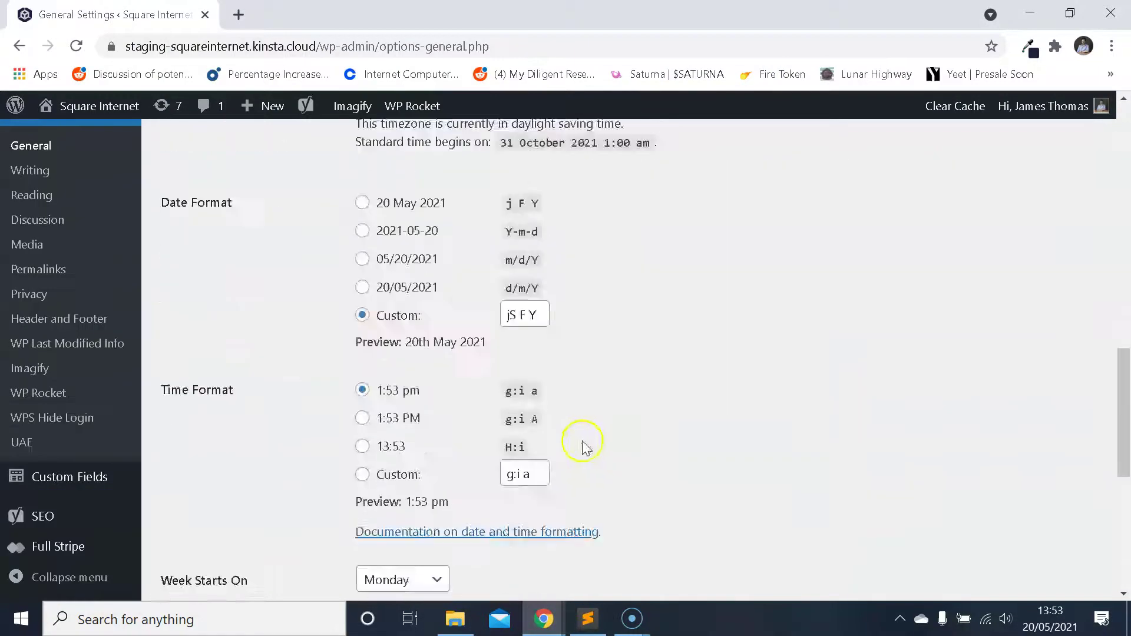
pyautogui.moveTo(749, 337); pyautogui.dragTo(636, 336)
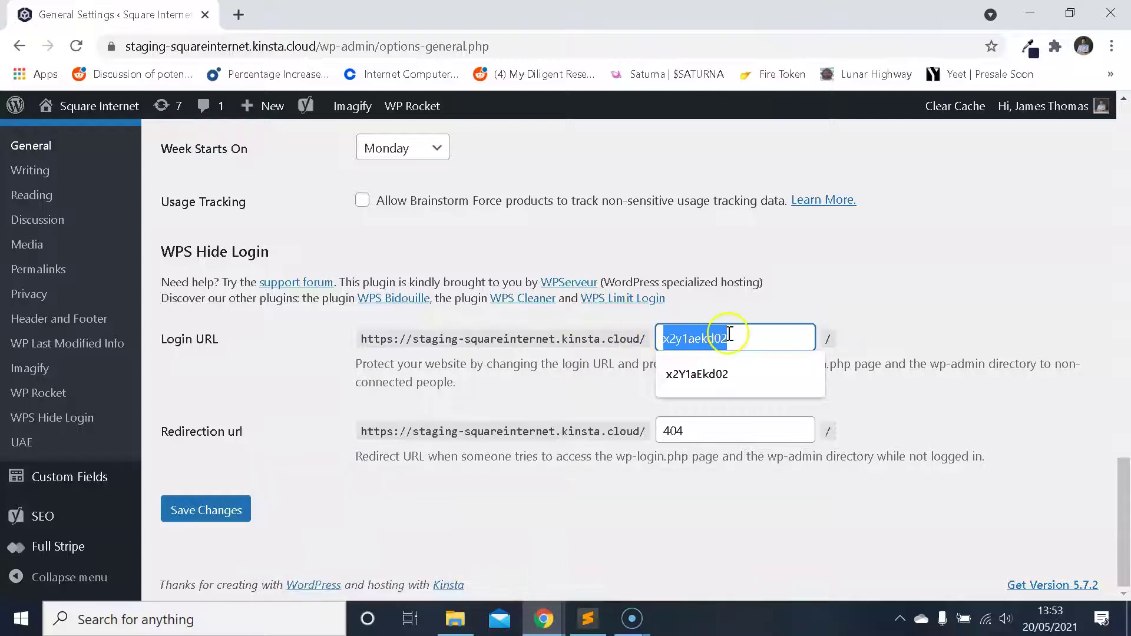
pyautogui.moveTo(737, 336); pyautogui.dragTo(621, 331)
pyautogui.hotkey('ctrl', 'c')
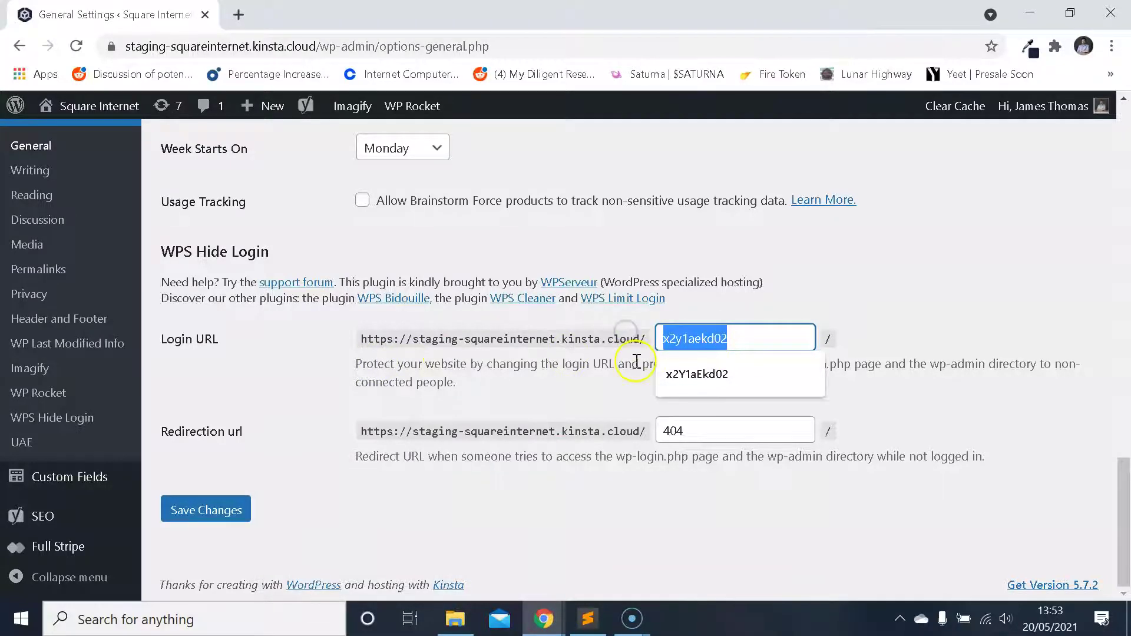
# - Load the site address plus '/' and the copied login slug in incognito to reach the login form
pyautogui.click(542, 559)
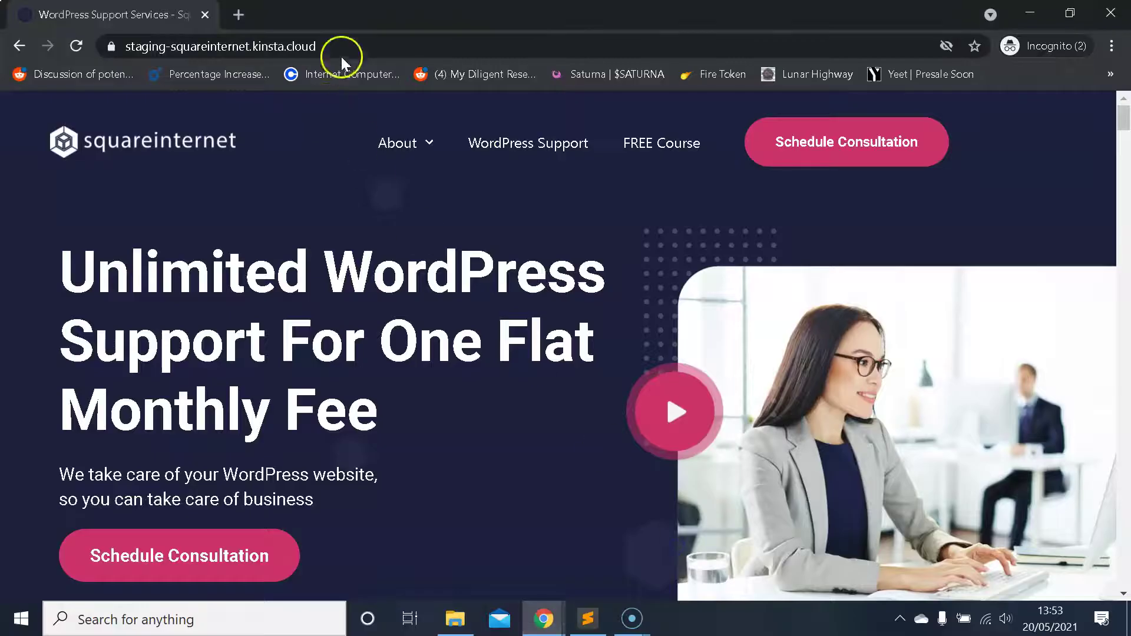
pyautogui.click(365, 47)
pyautogui.write('//')
pyautogui.hotkey('ctrl', 'v')
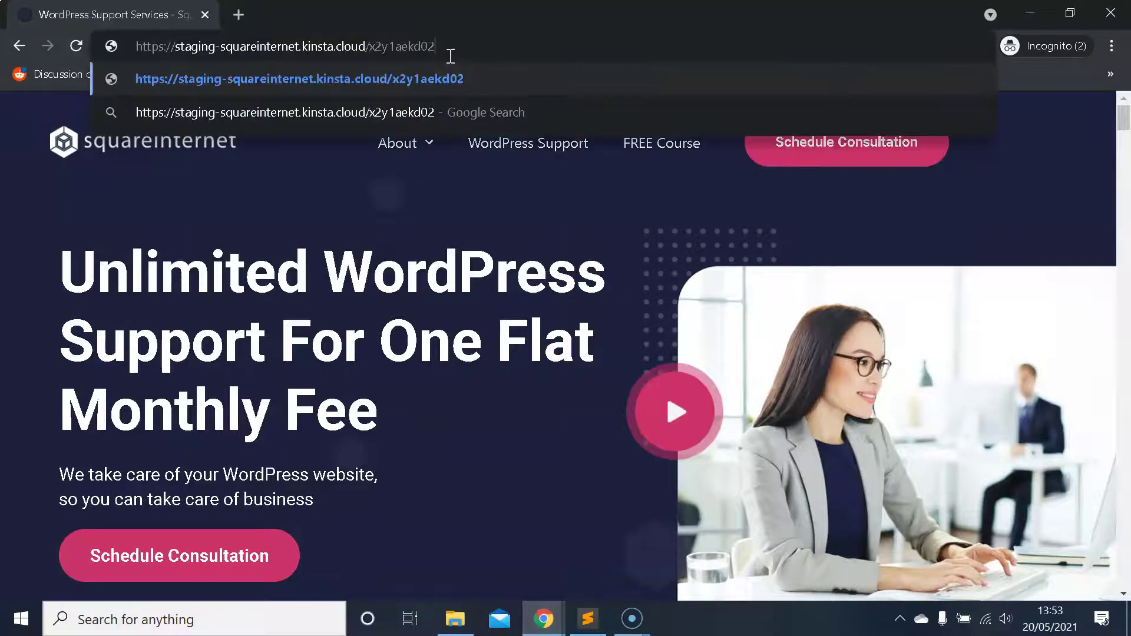
pyautogui.press('Return')
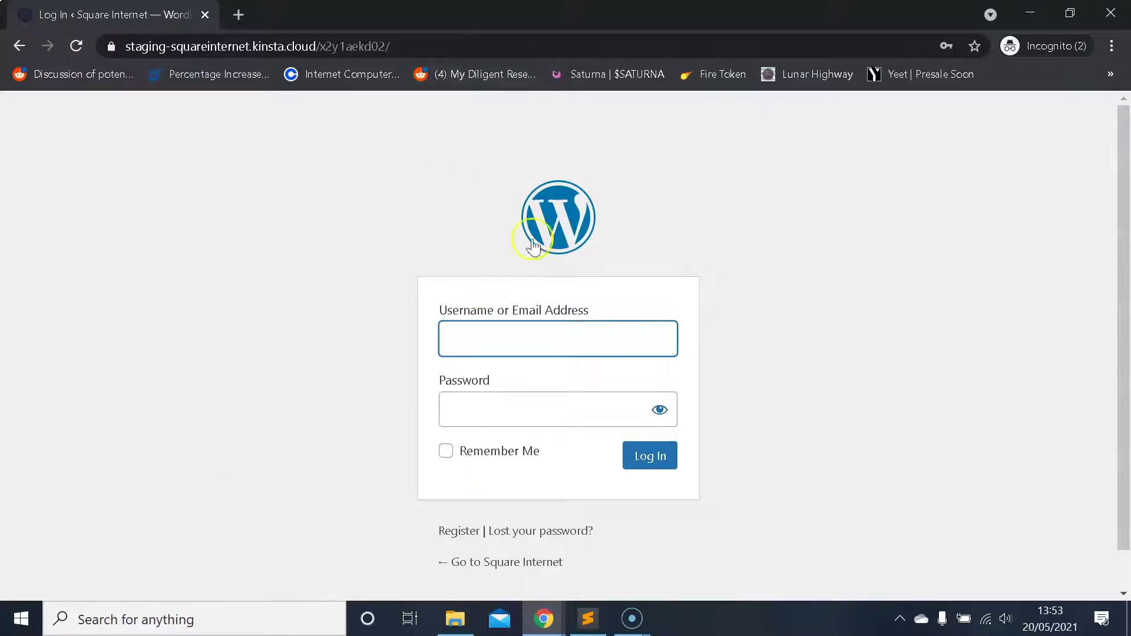
pyautogui.moveTo(401, 43); pyautogui.dragTo(321, 44)
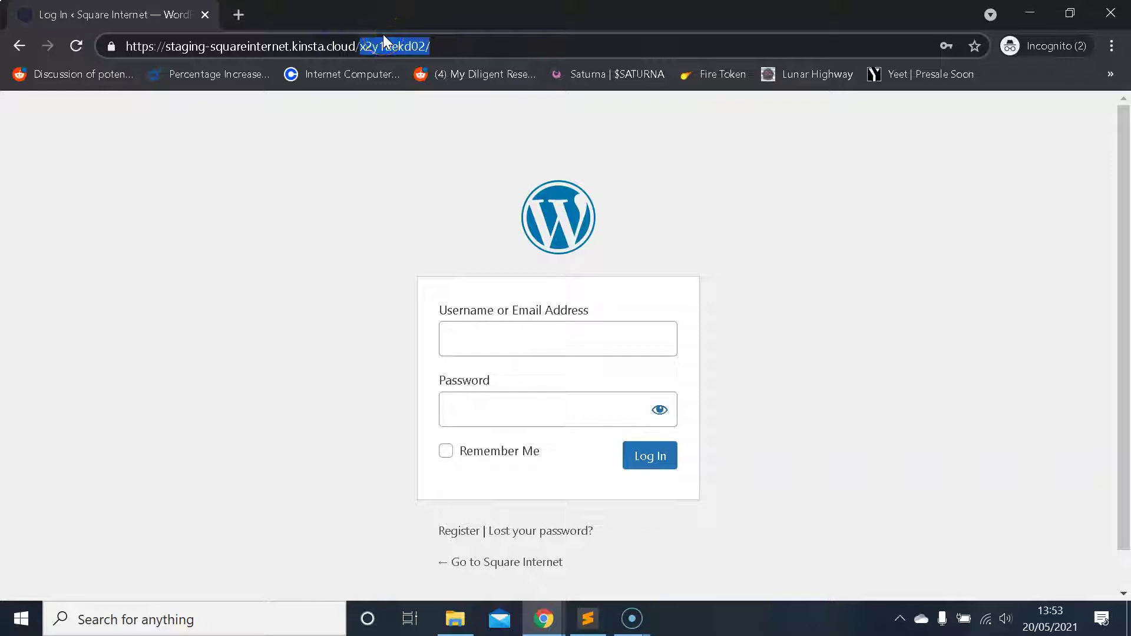
# - Visit /wp-login.php and then /wp-admin, confirming both redirect to the site's /404/ page
pyautogui.write('wp-login.php')
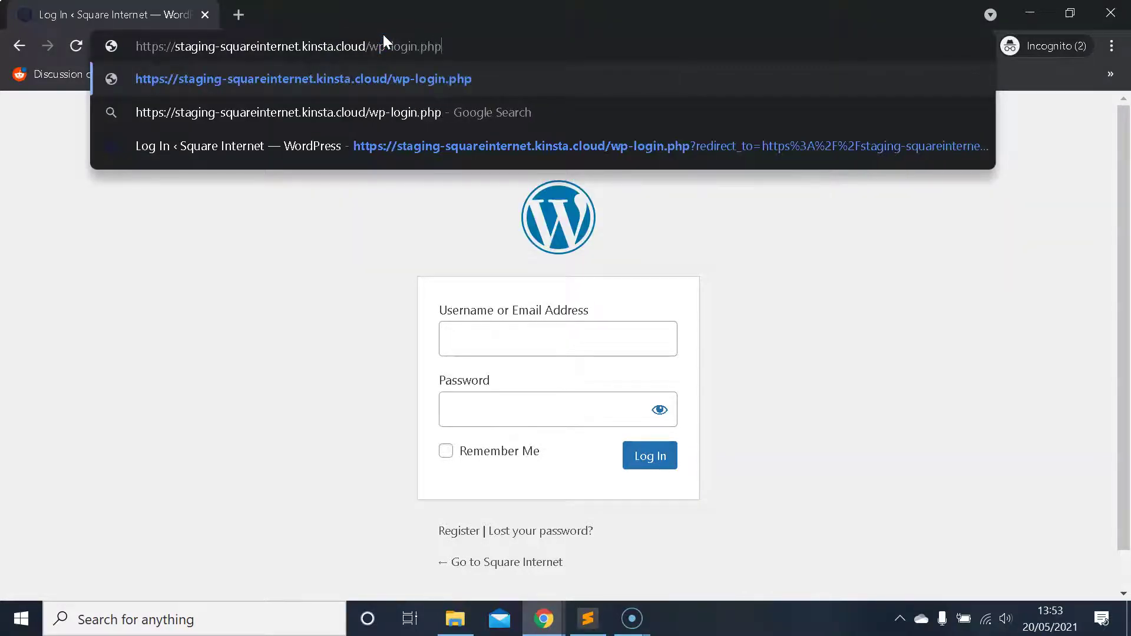
pyautogui.press('Return')
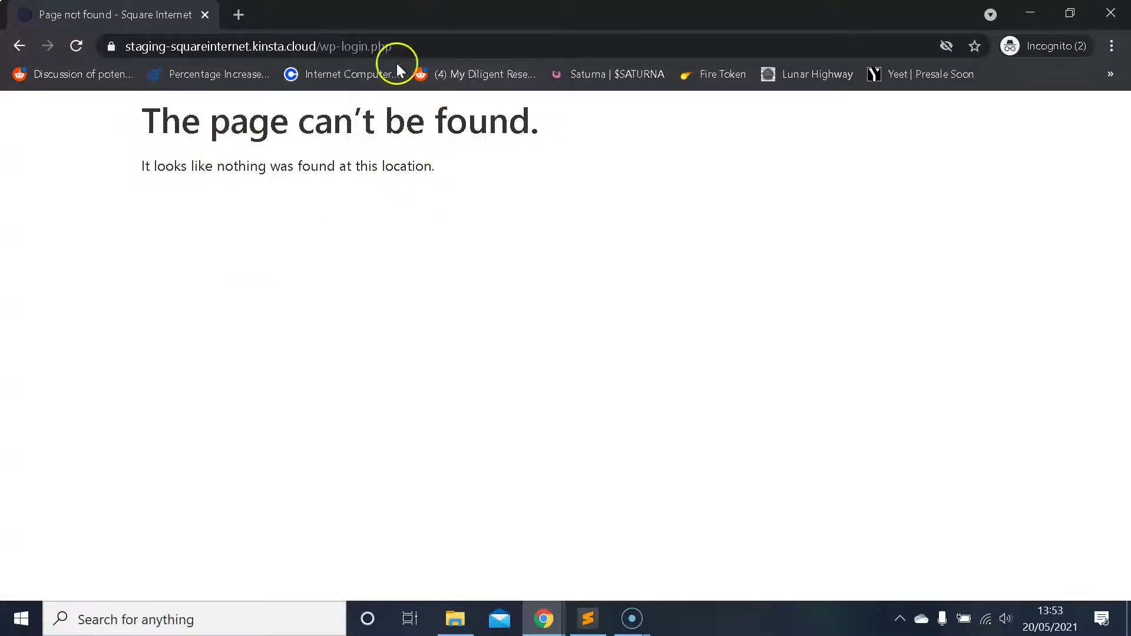
pyautogui.moveTo(412, 45); pyautogui.dragTo(333, 42)
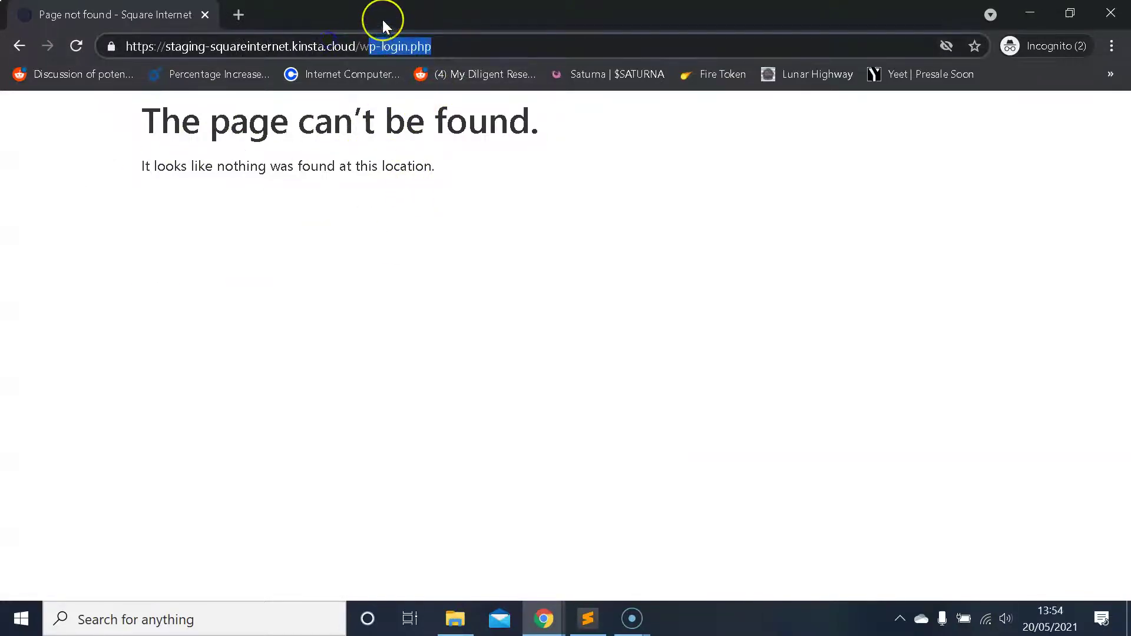
pyautogui.write('p-')
pyautogui.press('Return')
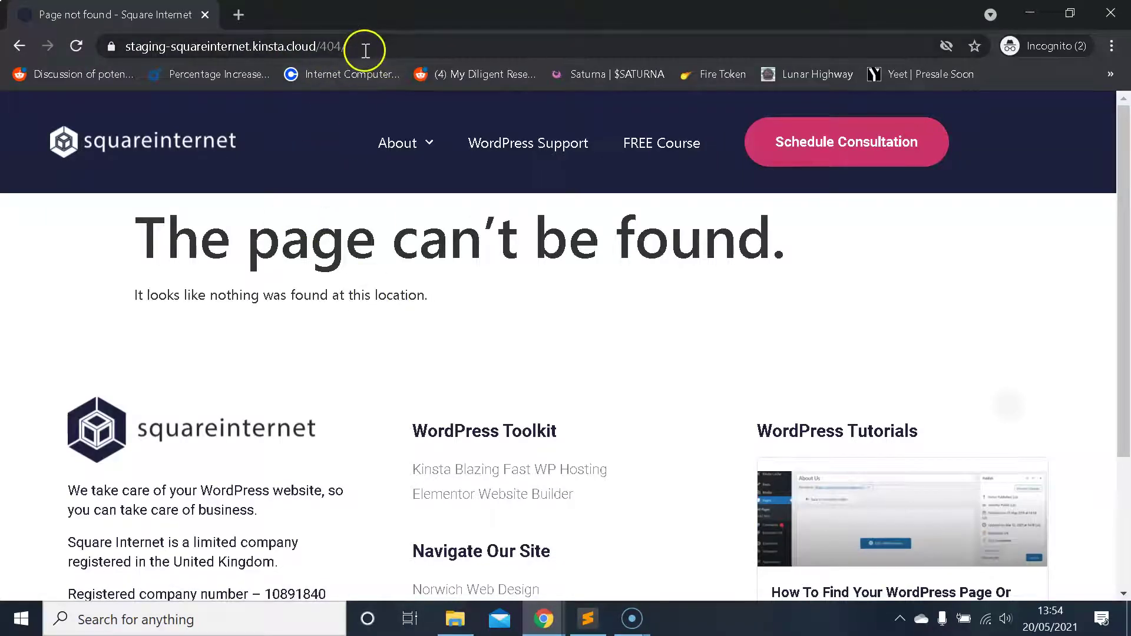
pyautogui.click(372, 47)
pyautogui.click(390, 46)
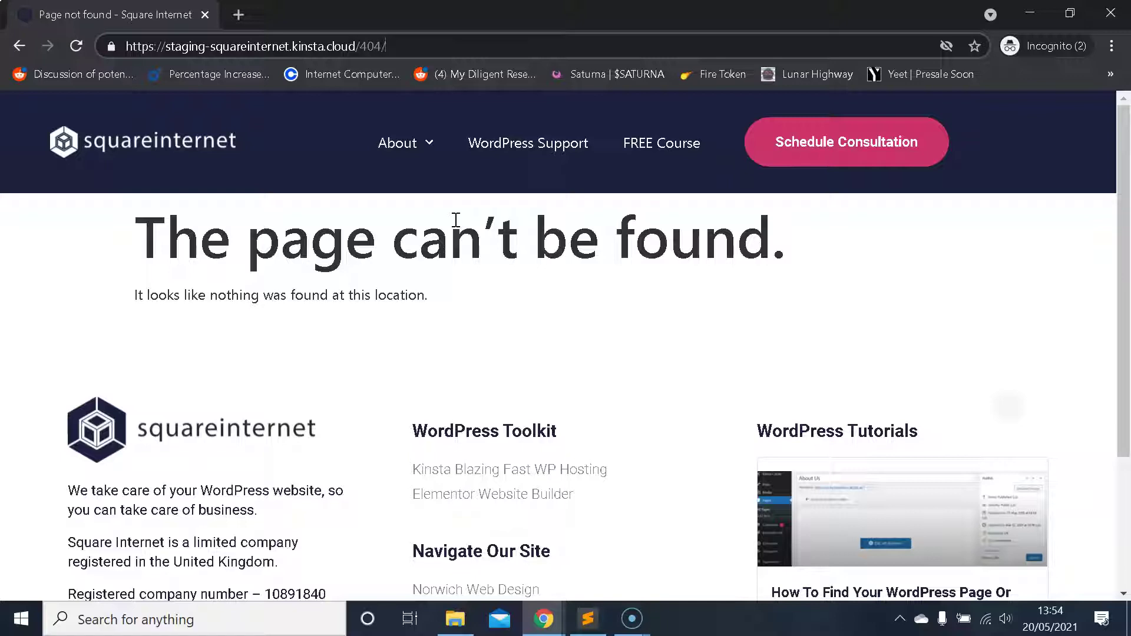
# - Switch back to the General Settings window and review the random login slug with redirection set to 404
pyautogui.moveTo(543, 619)
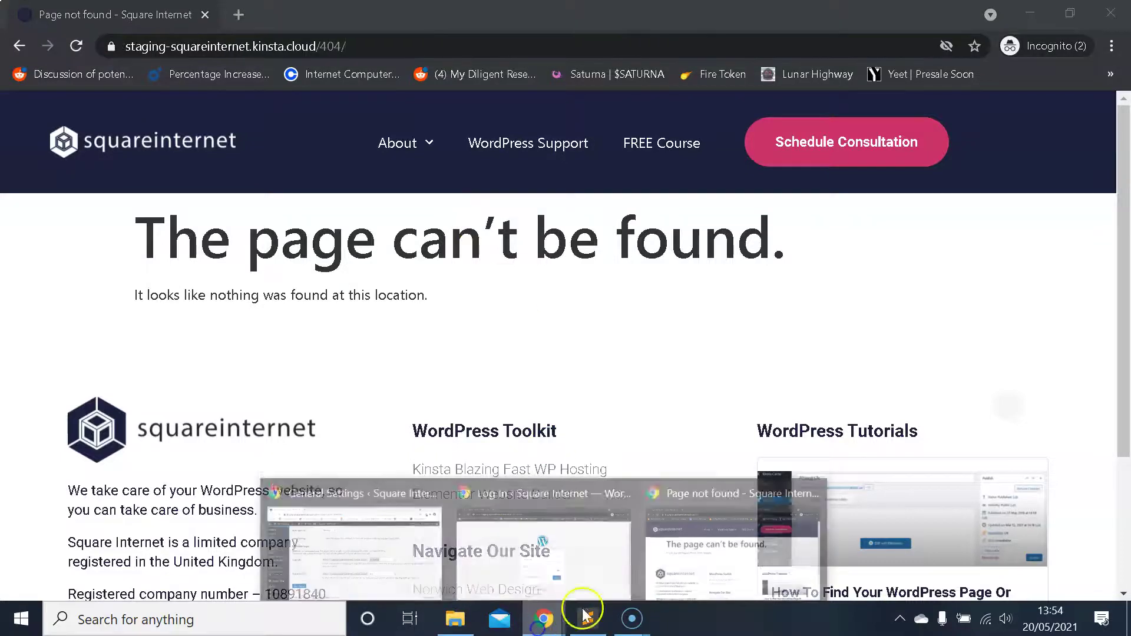
pyautogui.click(432, 530)
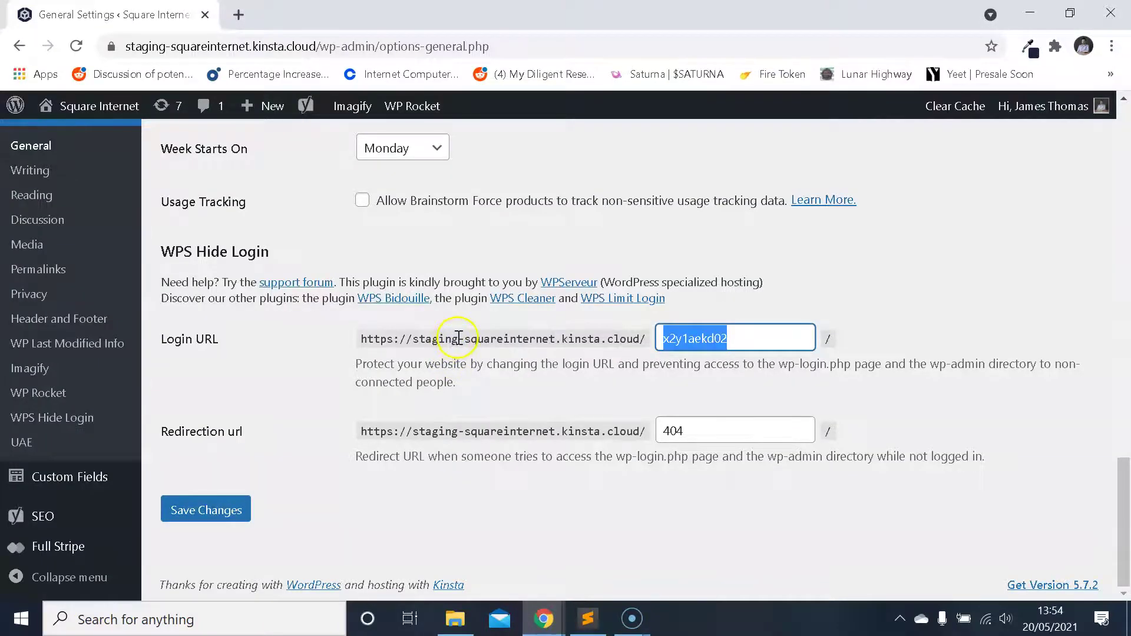
pyautogui.scroll(3, 467, 341)
pyautogui.scroll(-3, 472, 341)
pyautogui.click(442, 341)
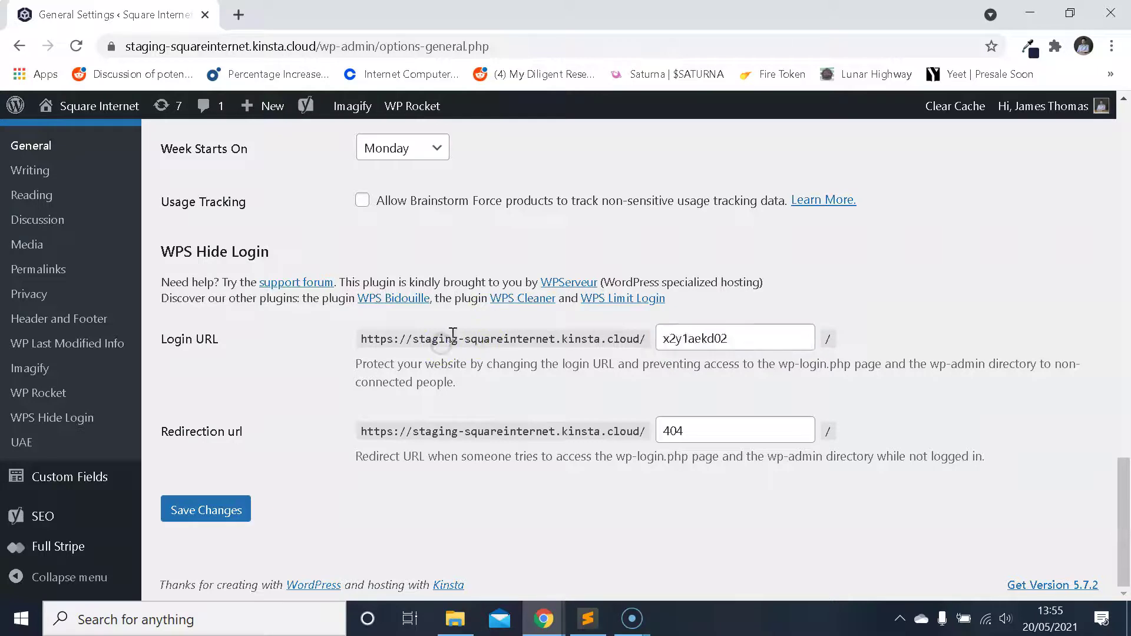